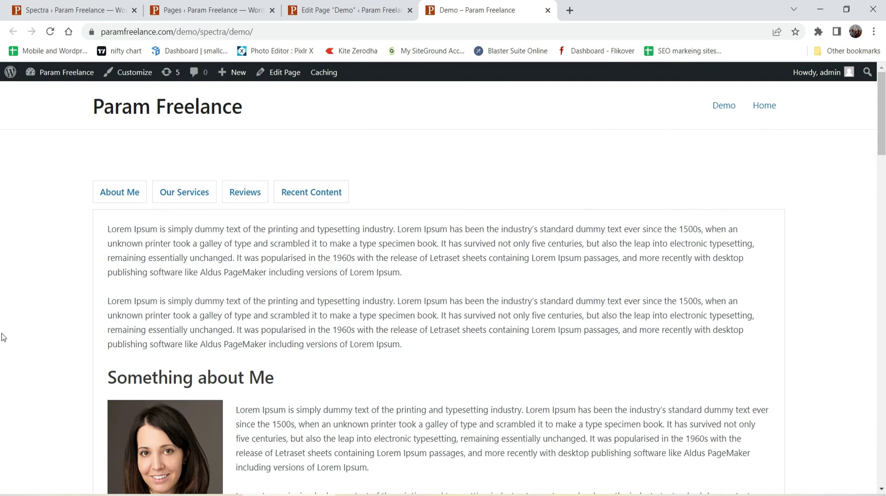
Step: View the About Me and Our Services tabs on the live Demo page
scroll(468, 291, down, 4)
scroll(166, 234, up, 4)
click(130, 194)
scroll(156, 253, down, 5)
scroll(156, 253, up, 5)
click(193, 193)
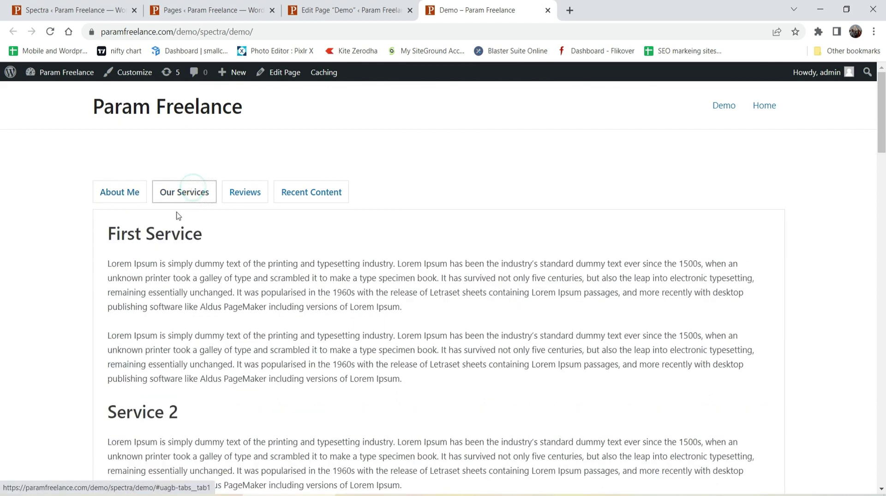
scroll(346, 331, down, 4)
scroll(333, 325, up, 4)
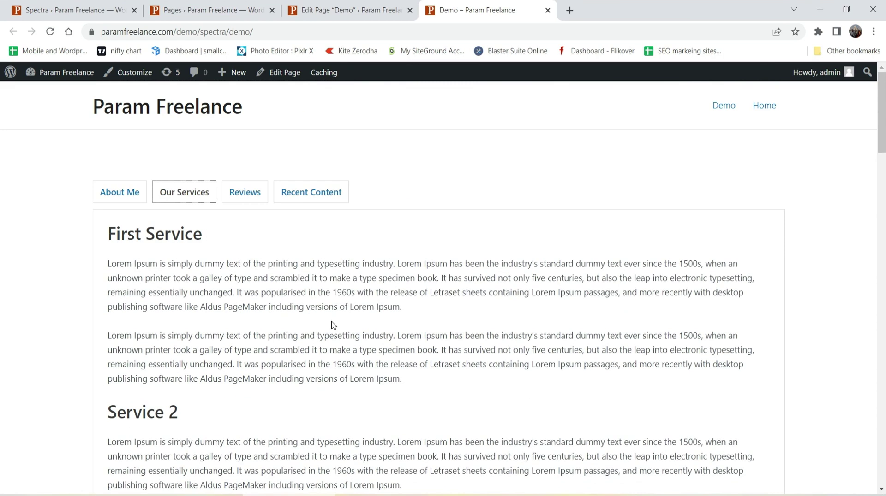
Step: Show the Reviews tab and advance its testimonial carousel three slides
click(255, 200)
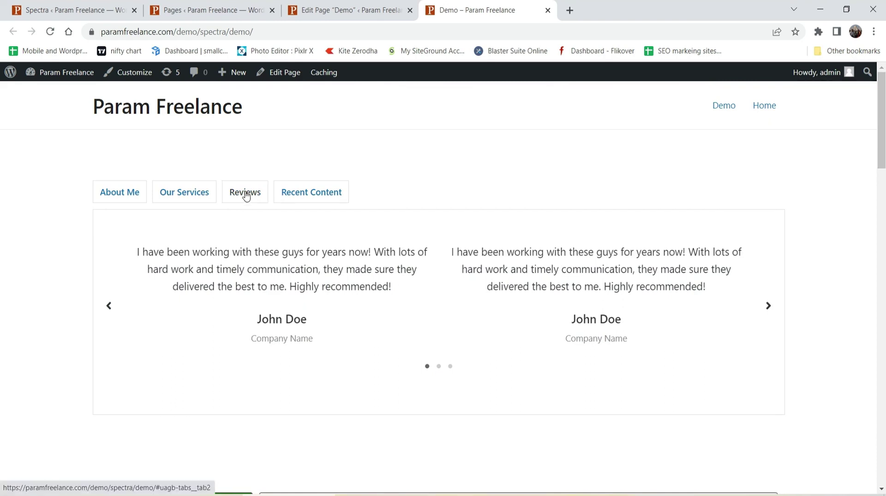
click(768, 307)
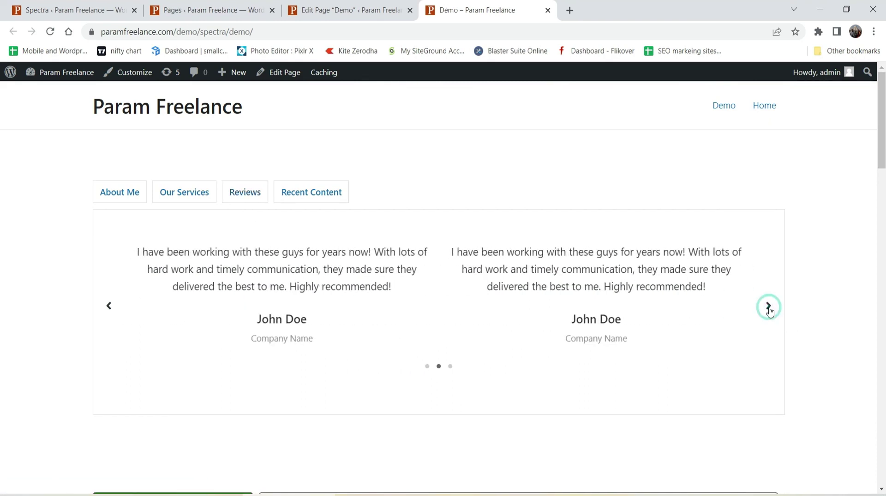
click(768, 307)
click(767, 308)
Step: Switch to the Recent Content tab to show the three travel post cards
click(317, 192)
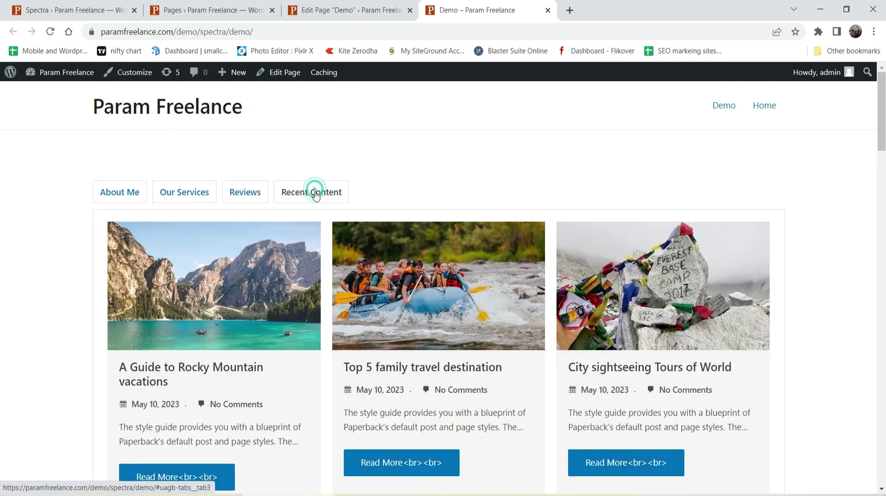
scroll(850, 274, down, 5)
scroll(815, 279, up, 5)
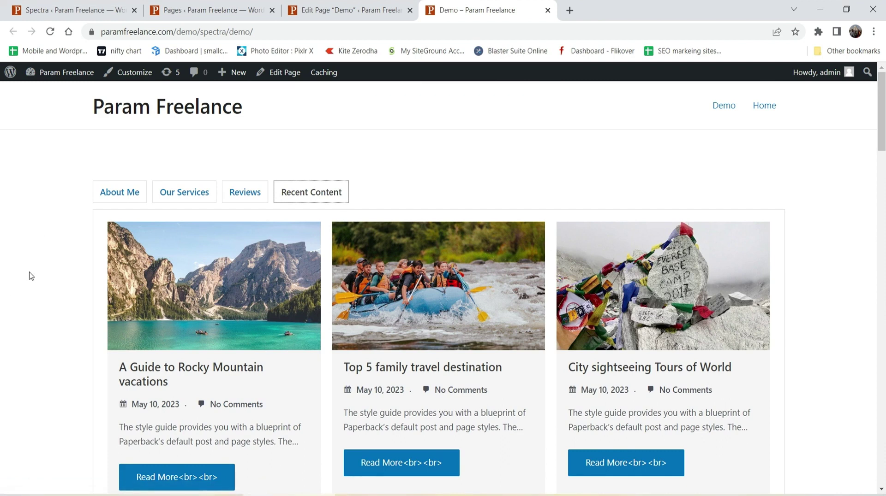
scroll(28, 276, down, 15)
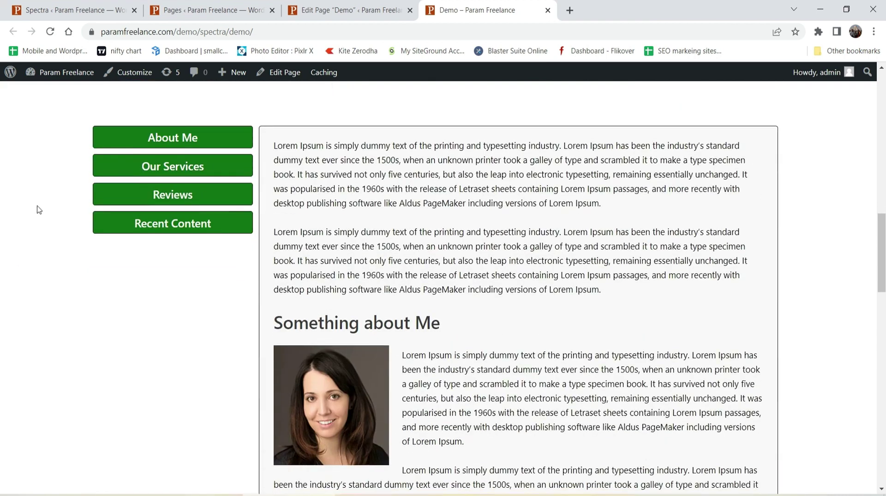
click(163, 223)
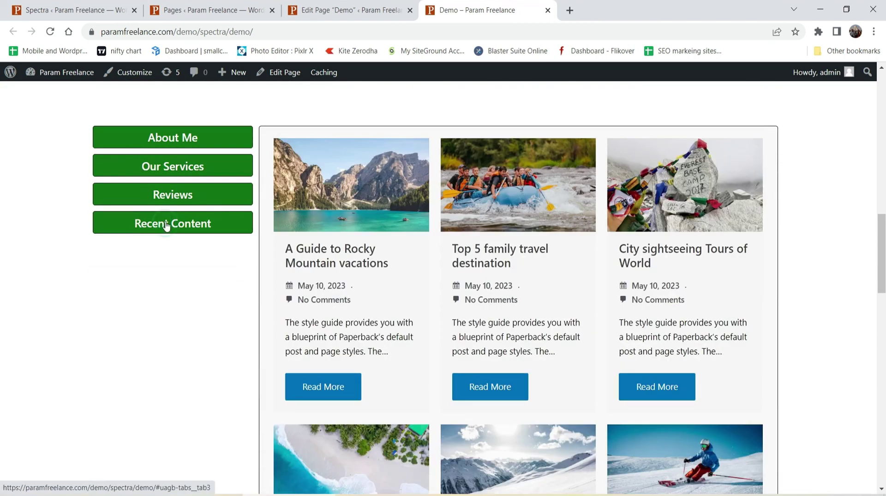
click(171, 169)
click(172, 137)
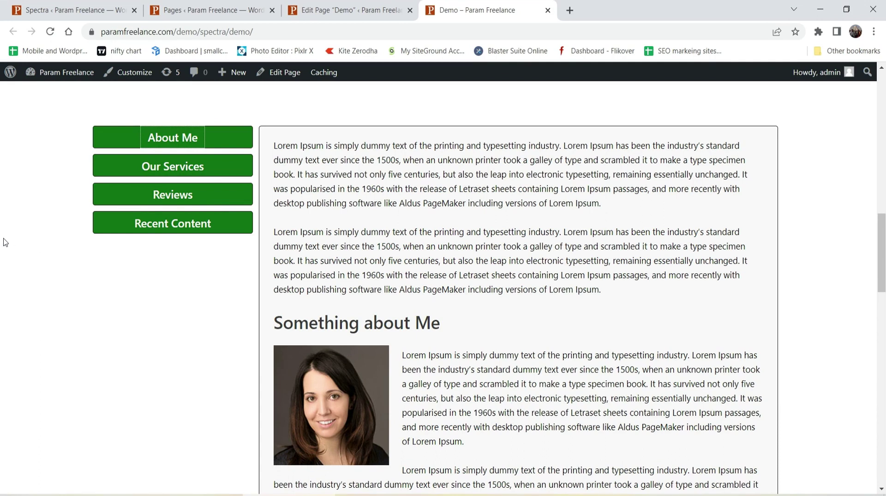
scroll(142, 142, up, 15)
scroll(20, 262, down, 14)
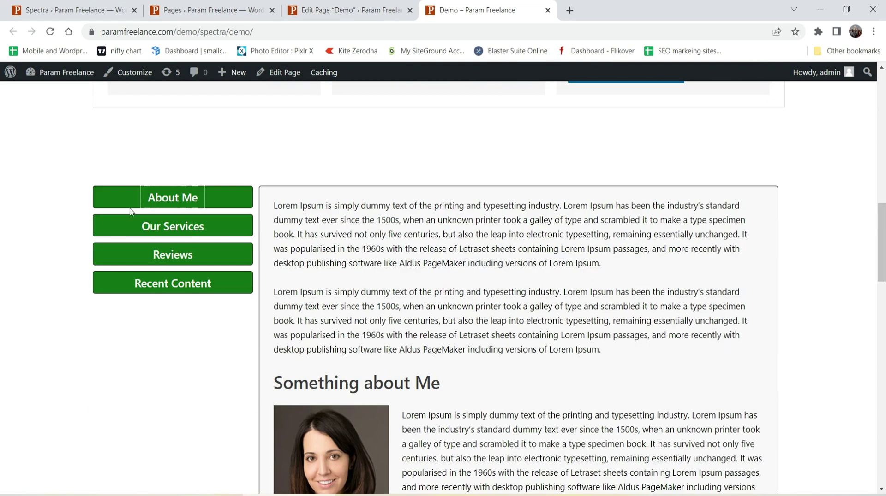
scroll(48, 284, down, 10)
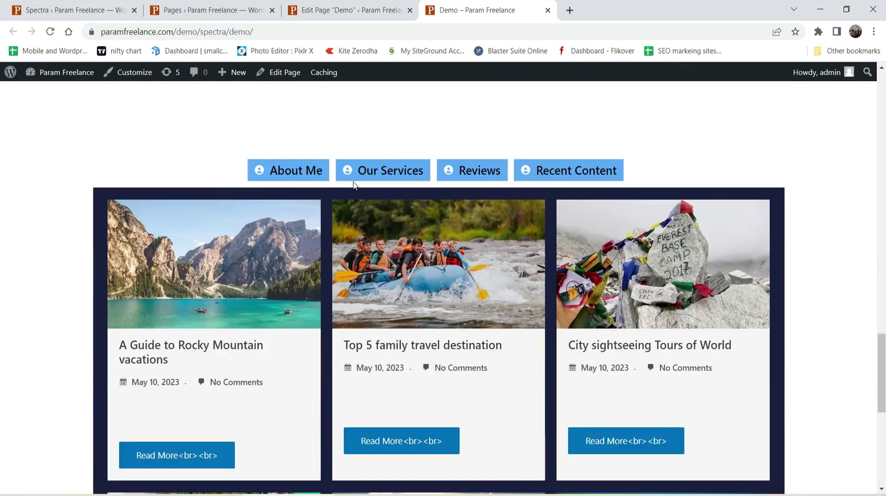
scroll(20, 221, down, 5)
scroll(450, 179, up, 5)
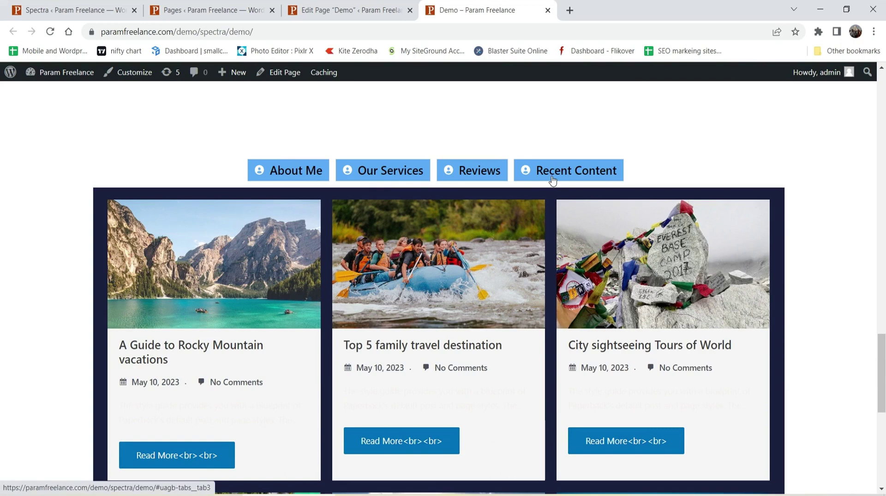
scroll(86, 241, down, 8)
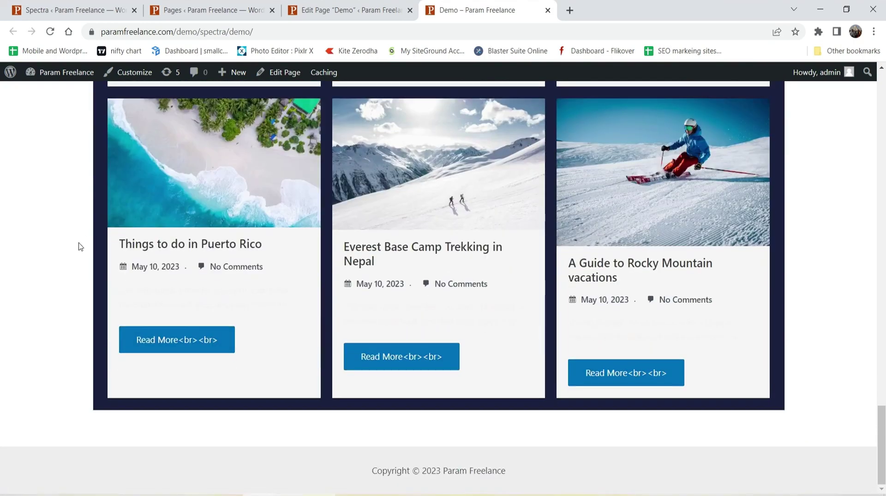
scroll(79, 247, up, 10)
scroll(203, 223, down, 1)
click(466, 255)
click(768, 370)
click(767, 369)
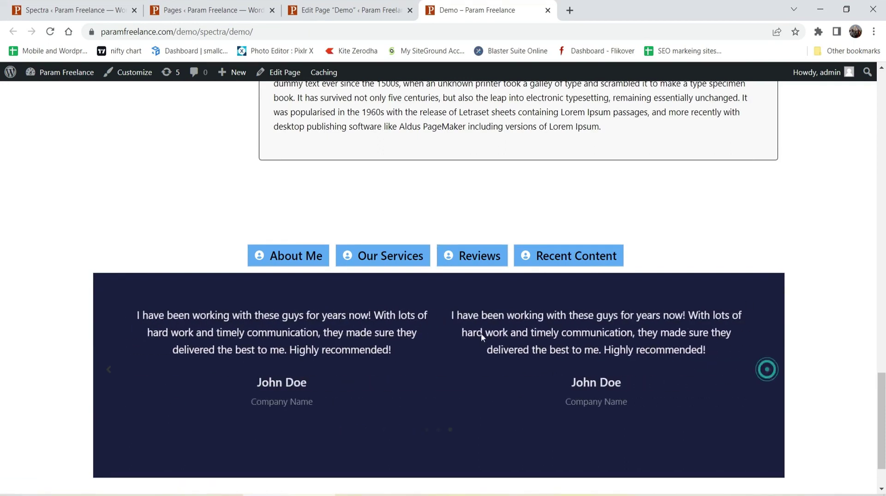
click(382, 255)
click(297, 255)
scroll(115, 220, down, 5)
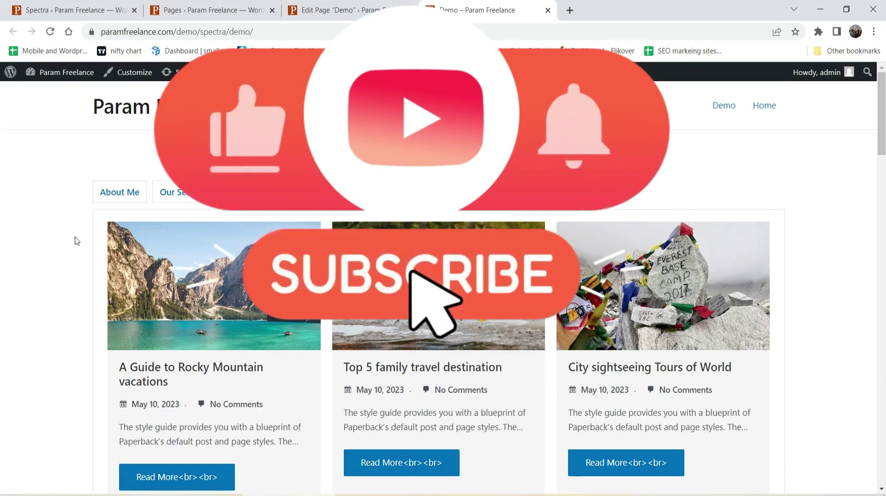
Step: Open Spectra's Blocks / Extensions list and scroll down to confirm the Tabs toggle is on
click(53, 11)
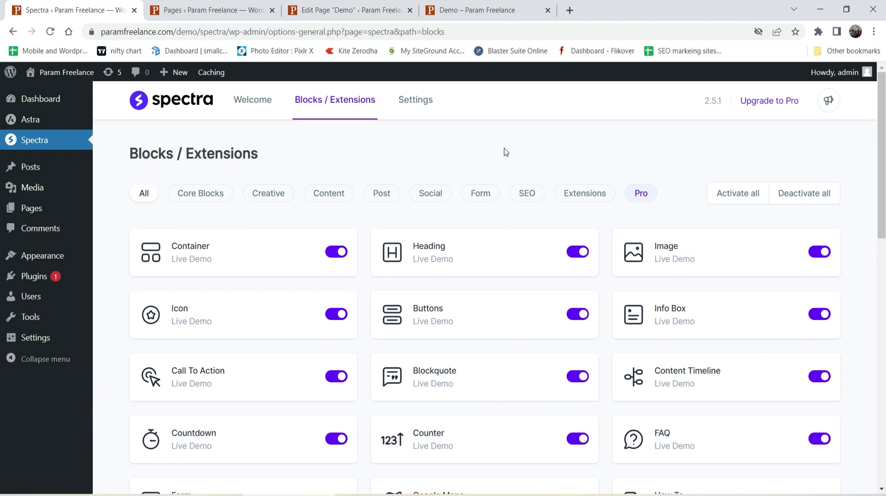
scroll(868, 164, down, 3)
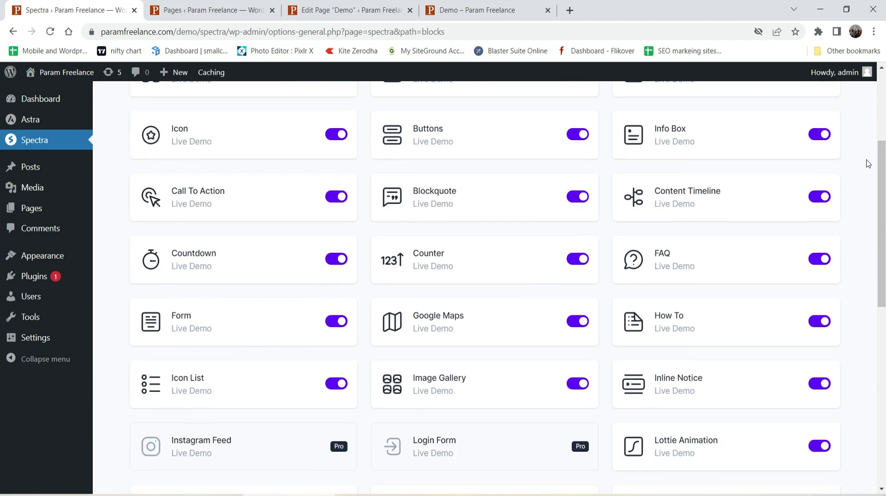
scroll(866, 169, down, 3)
scroll(866, 171, down, 5)
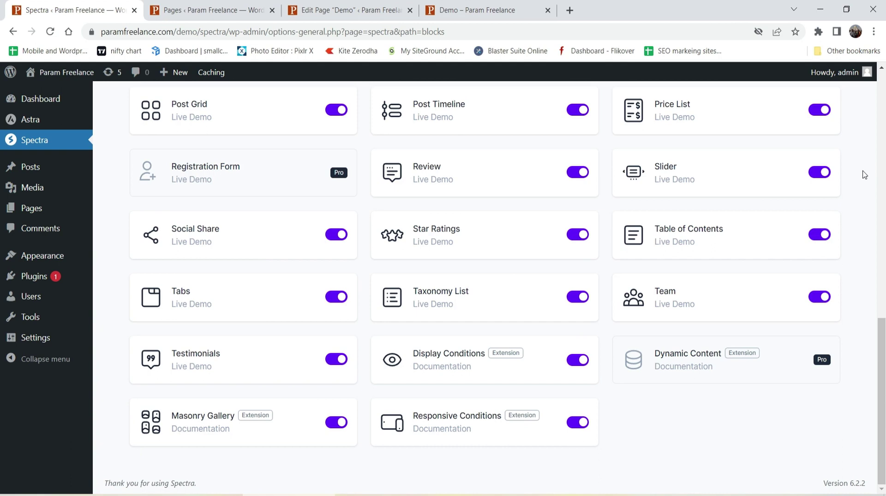
scroll(858, 182, up, 4)
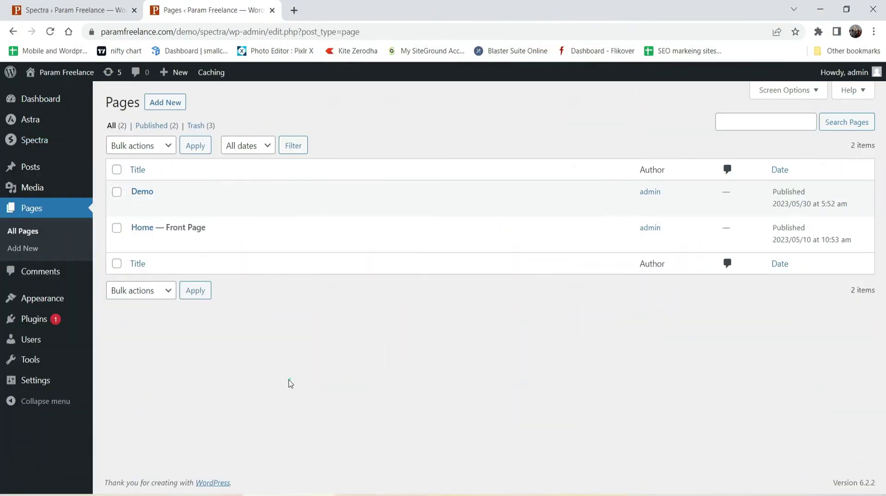
Step: Open the Demo page's block editor in a new browser tab
right_click(136, 213)
click(174, 218)
key(ctrl+Tab)
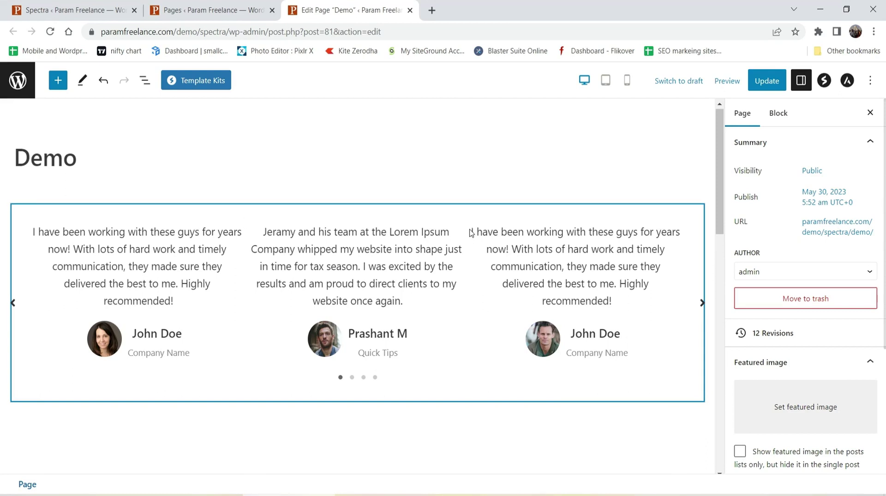
scroll(469, 239, down, 8)
scroll(469, 239, down, 5)
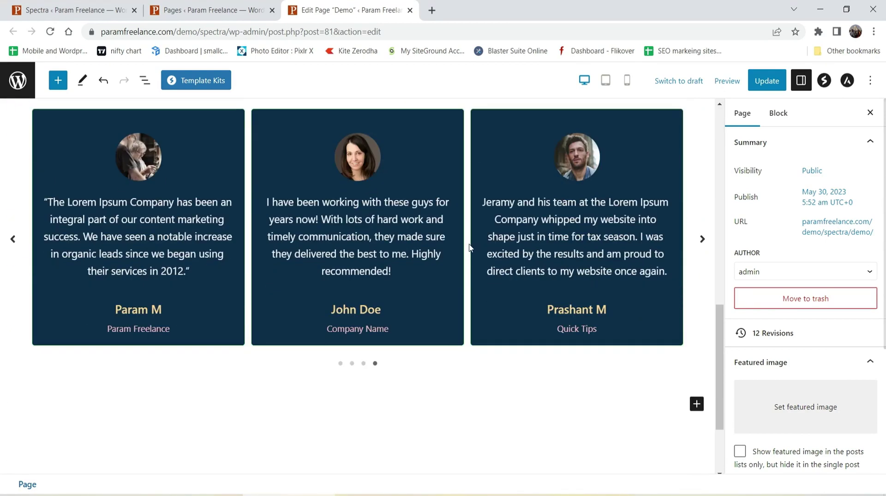
scroll(468, 250, up, 12)
Step: Open the live Demo page in another tab, then return to the editor
click(197, 15)
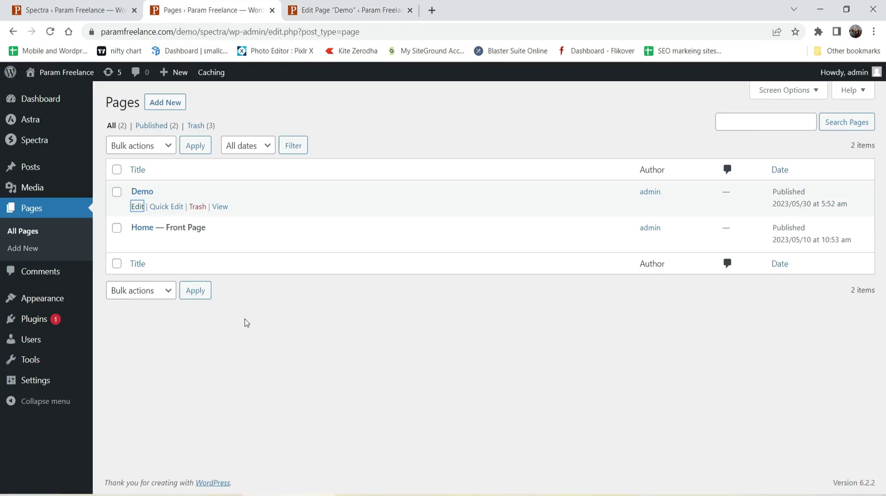
right_click(221, 208)
click(261, 221)
click(482, 10)
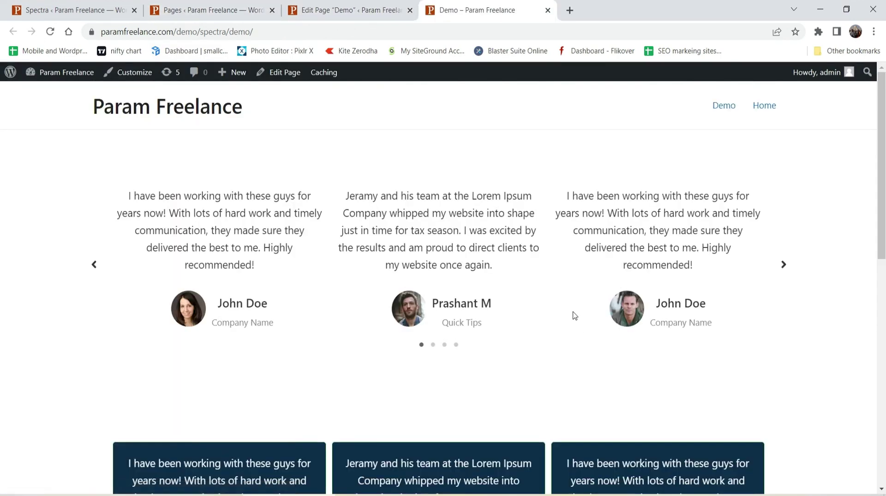
scroll(564, 304, down, 5)
scroll(559, 309, up, 5)
click(330, 11)
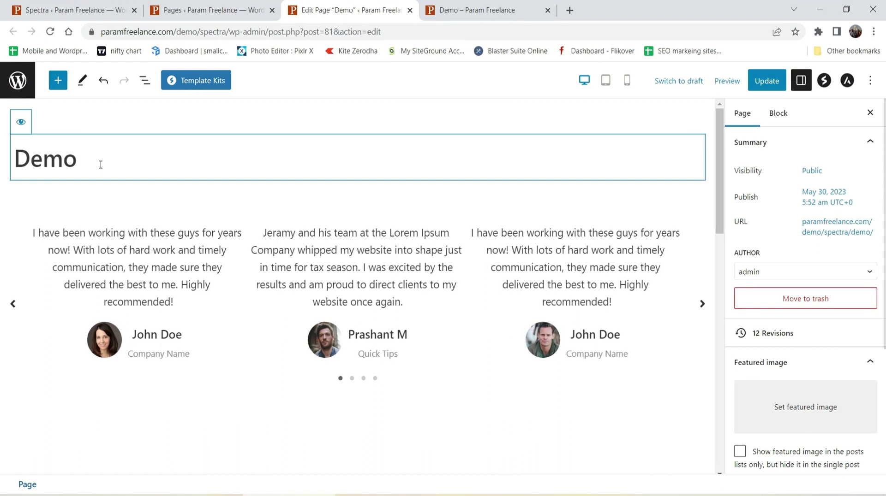
Step: Insert Spectra's Tabs block from the full block list into a new block below the Demo title
key(Return)
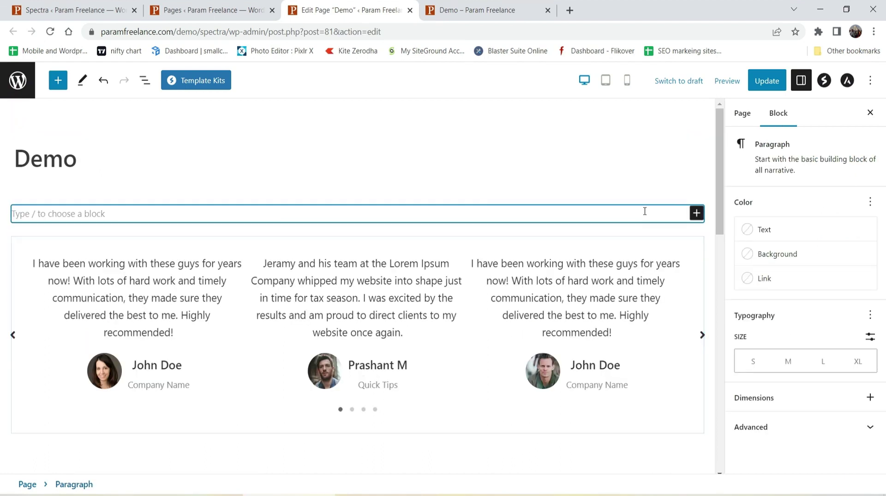
click(697, 213)
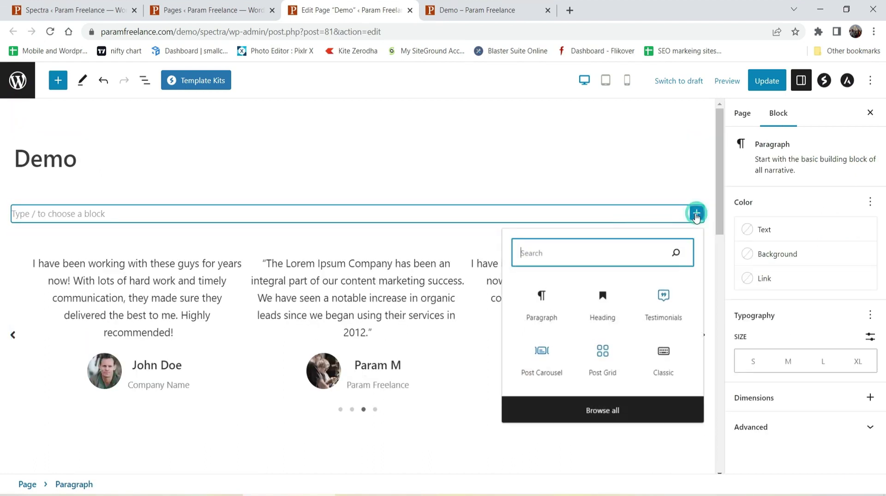
click(58, 81)
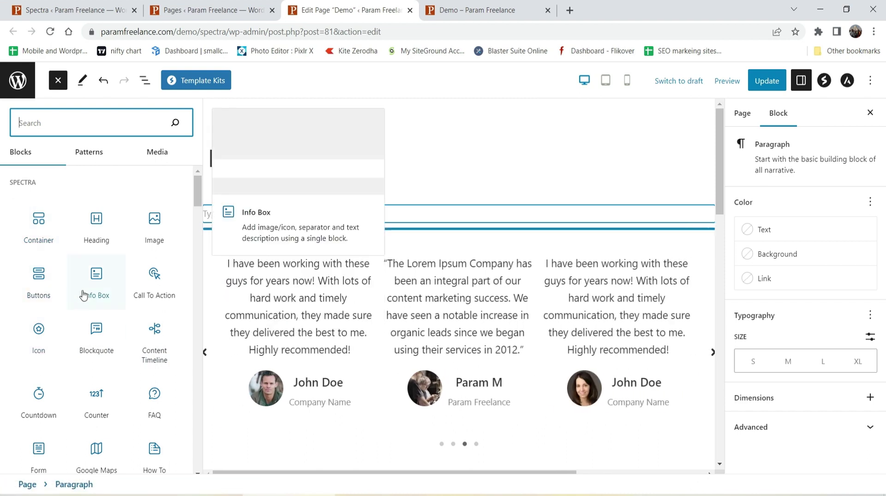
scroll(85, 296, down, 4)
scroll(83, 293, down, 1)
scroll(82, 295, down, 4)
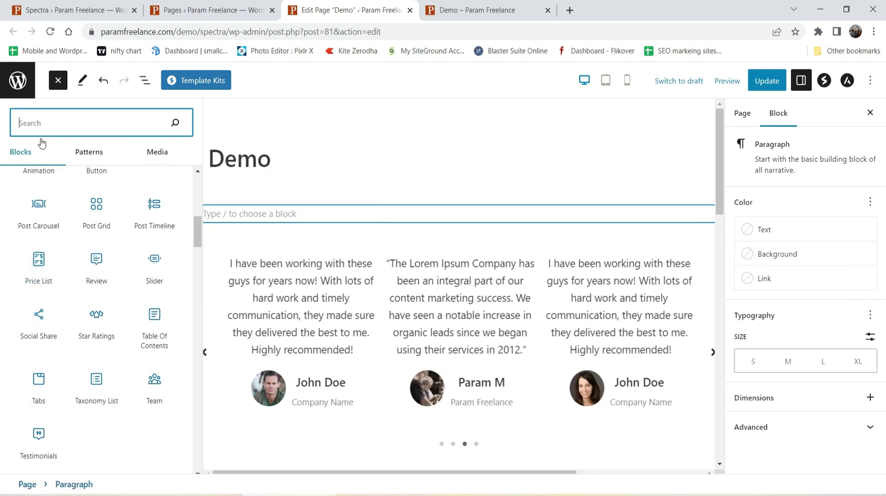
click(37, 383)
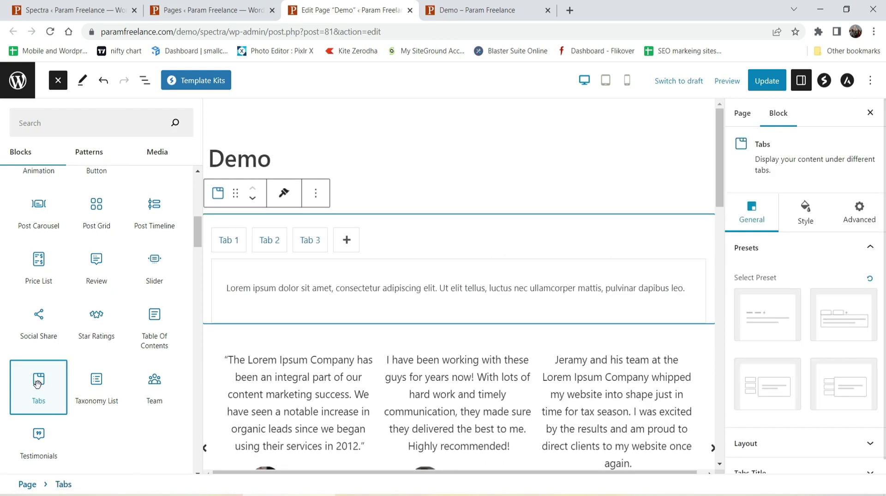
Step: Insert a 100px Spacer block below the Tabs block, then reselect the Tabs block
click(56, 82)
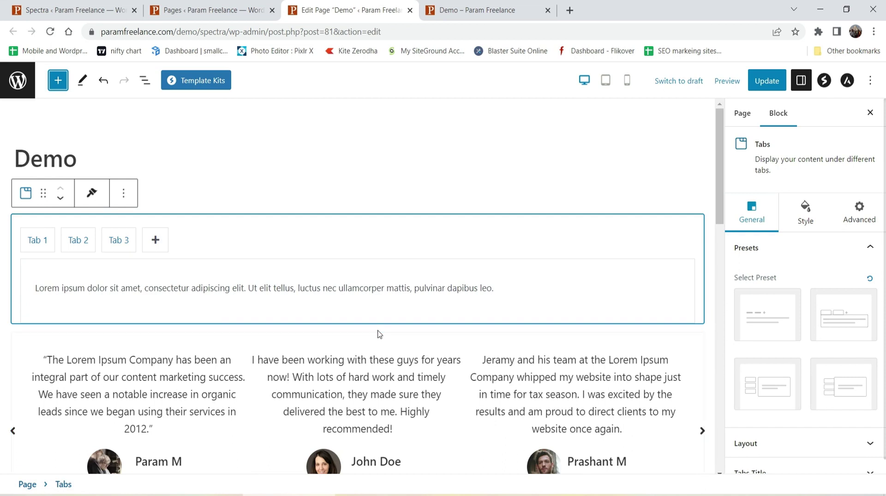
click(680, 302)
click(672, 289)
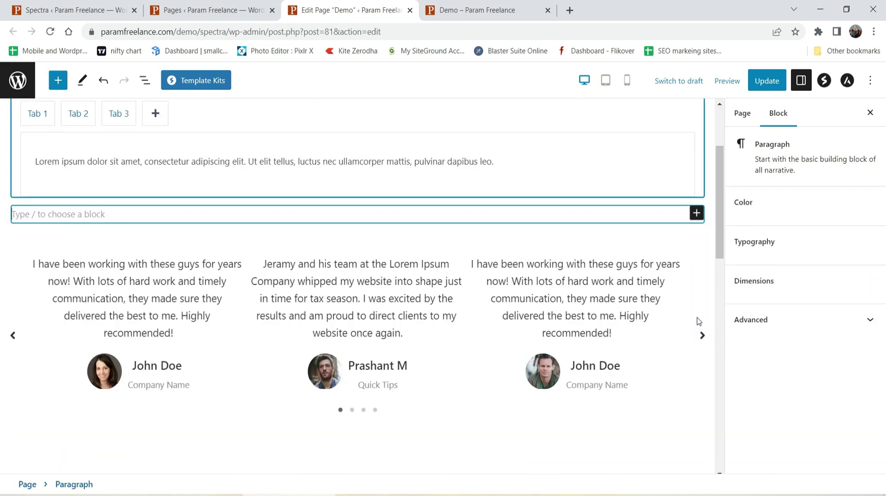
click(697, 213)
text(spa)
click(530, 303)
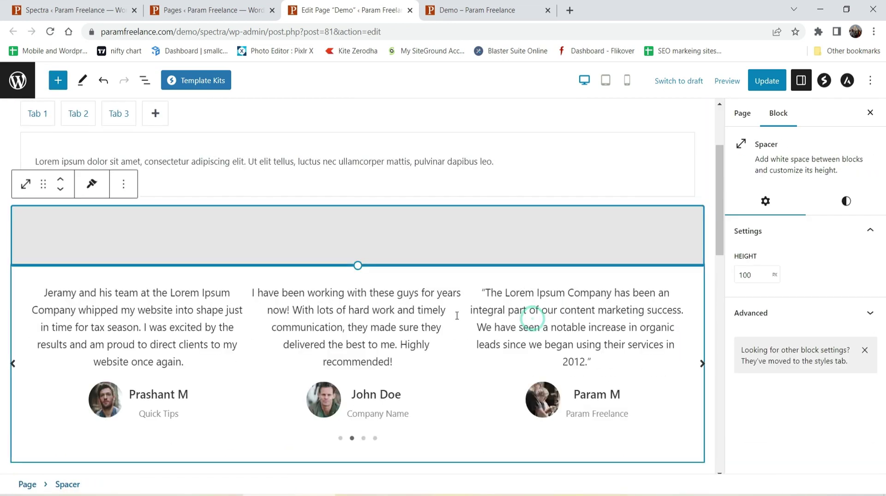
scroll(411, 296, up, 3)
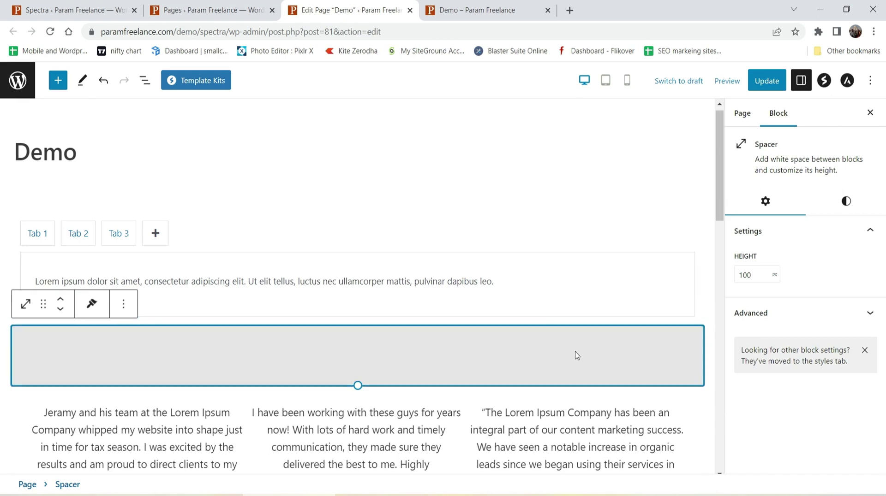
click(317, 245)
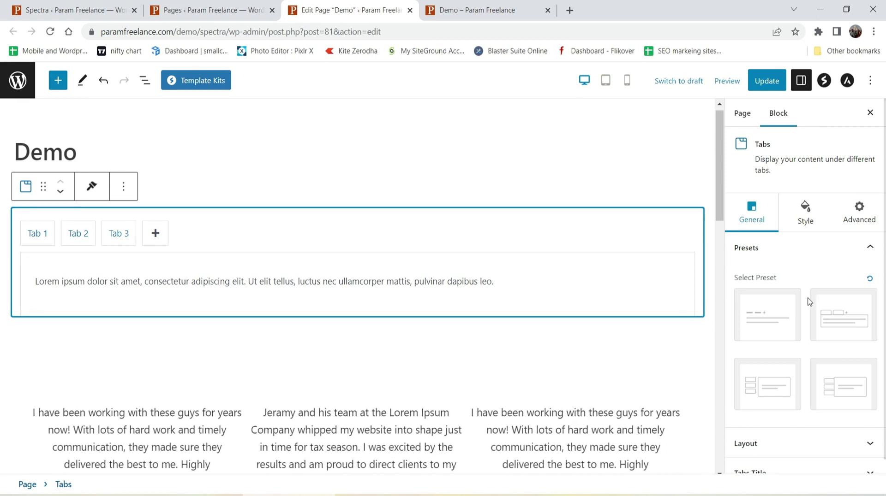
Step: Try the Tabs presets and settle on the joined vertical preset (Vertical Style 8)
click(762, 317)
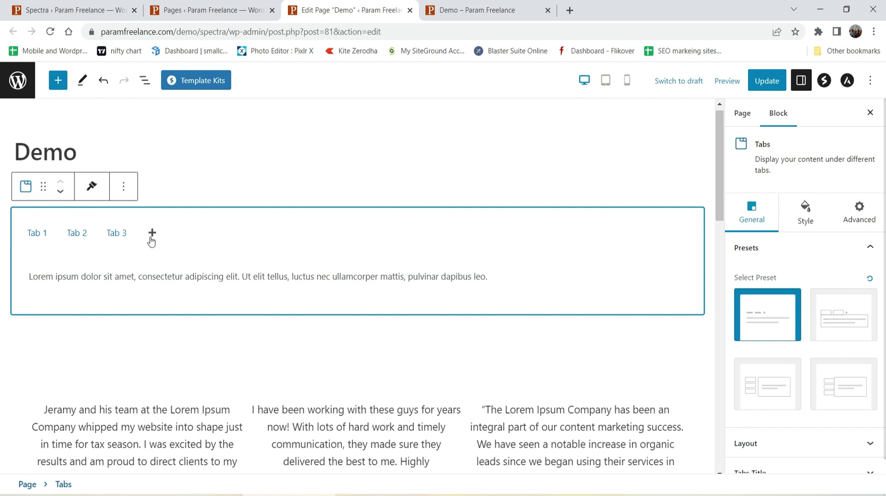
click(821, 335)
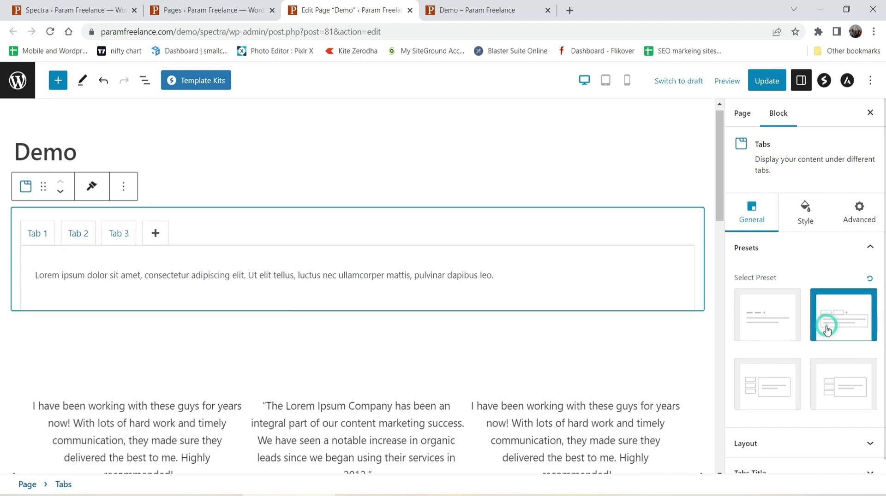
click(768, 392)
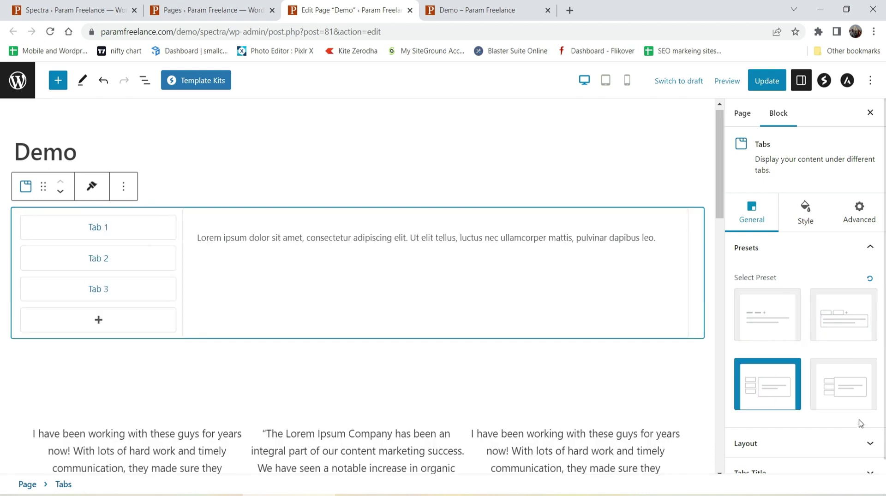
click(859, 394)
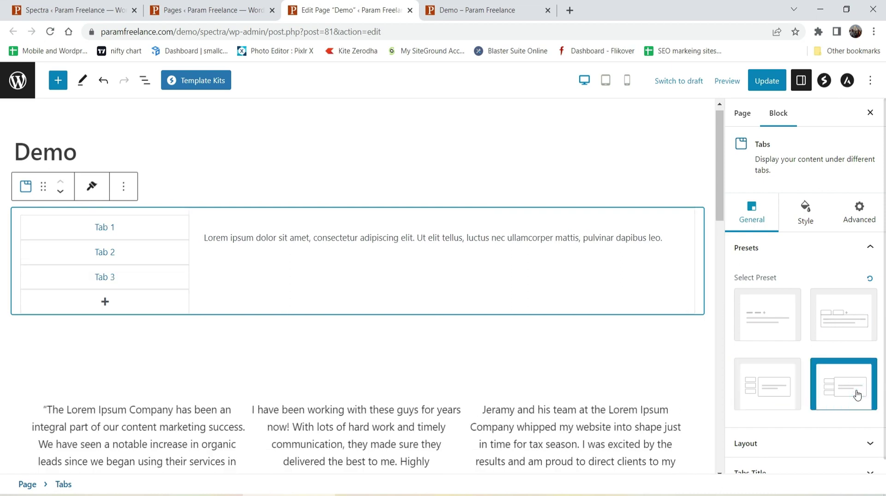
scroll(782, 323, down, 1)
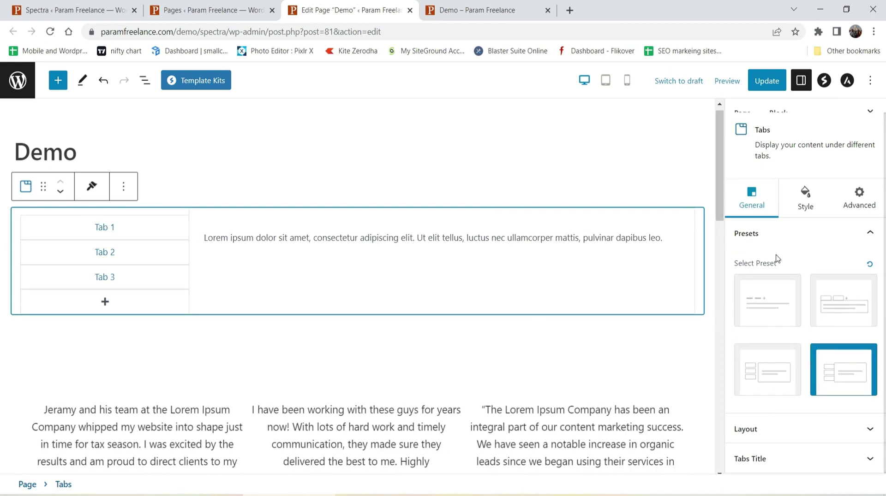
click(779, 430)
Step: Cycle the Layout style through Horizontal Styles 1, 2 and others toward a boxed horizontal style
click(839, 313)
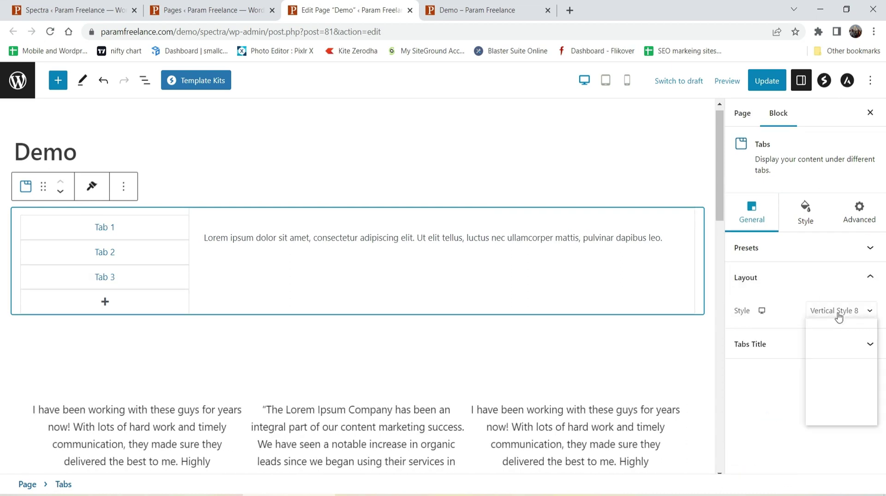
click(843, 325)
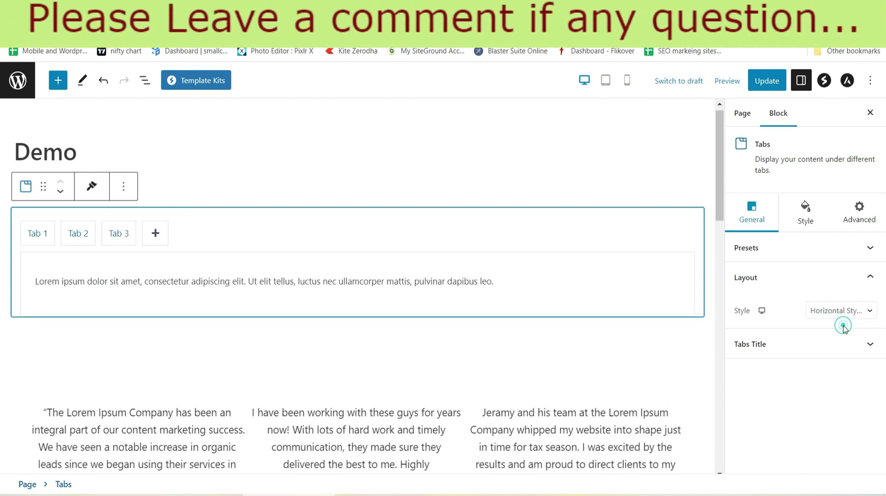
click(842, 320)
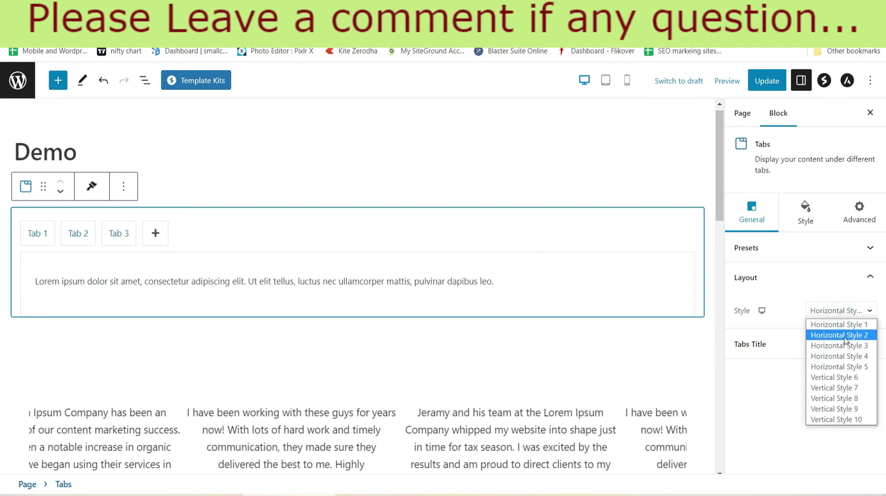
click(845, 335)
click(824, 308)
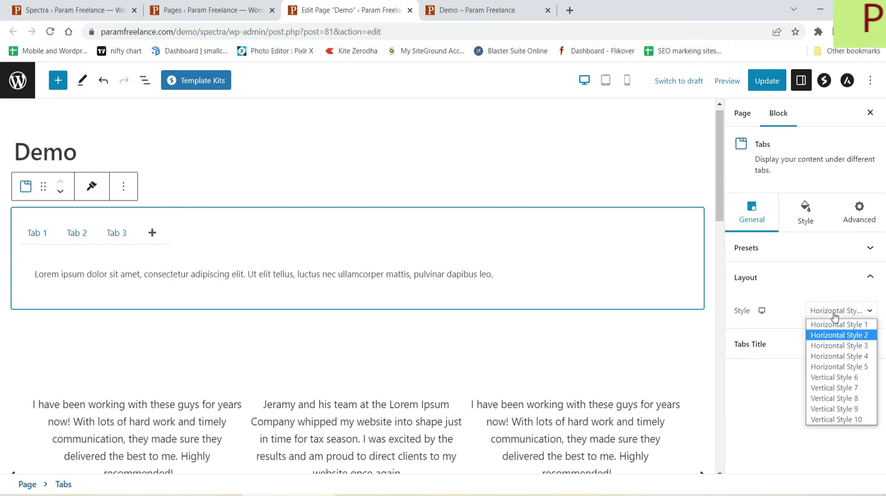
click(842, 347)
click(840, 311)
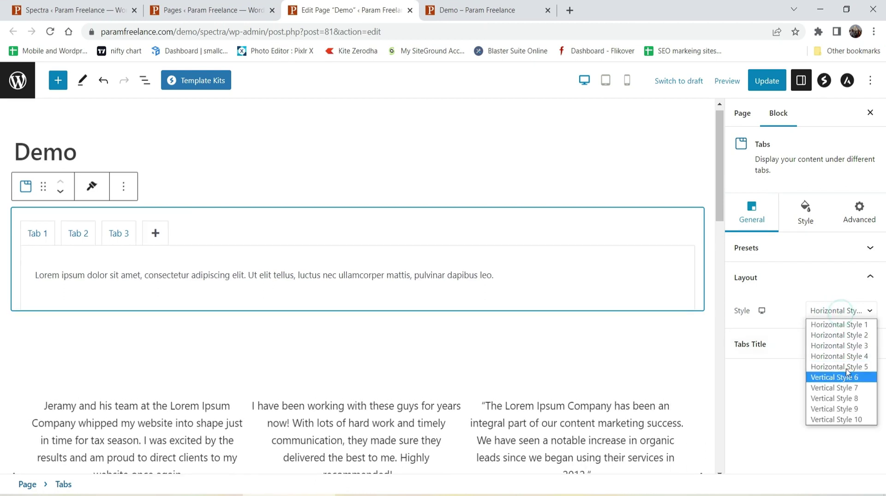
click(836, 340)
click(838, 310)
Step: Pick the boxed horizontal tab style and review the Tabs Title and preset panels
click(826, 344)
click(825, 345)
click(784, 292)
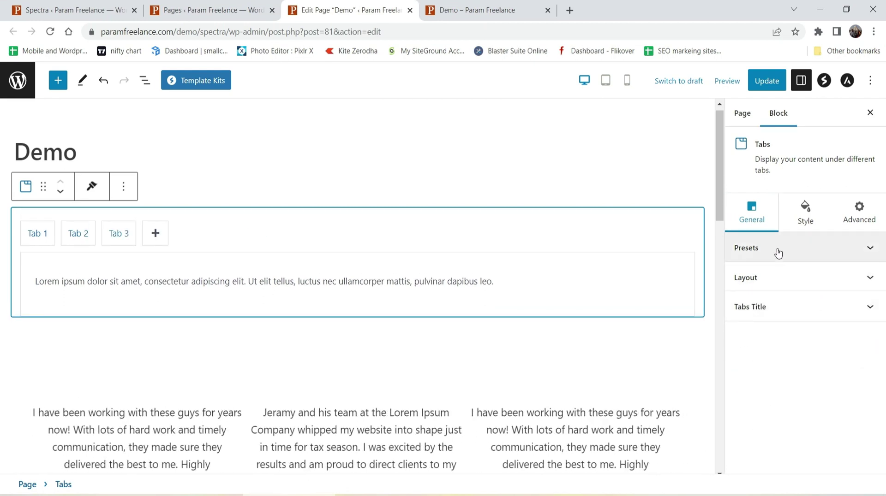
click(775, 252)
Step: Rename Tab 1 to 'About Me' and replace its placeholder with two Lorem Ipsum paragraphs
triple_click(33, 235)
text(About Me)
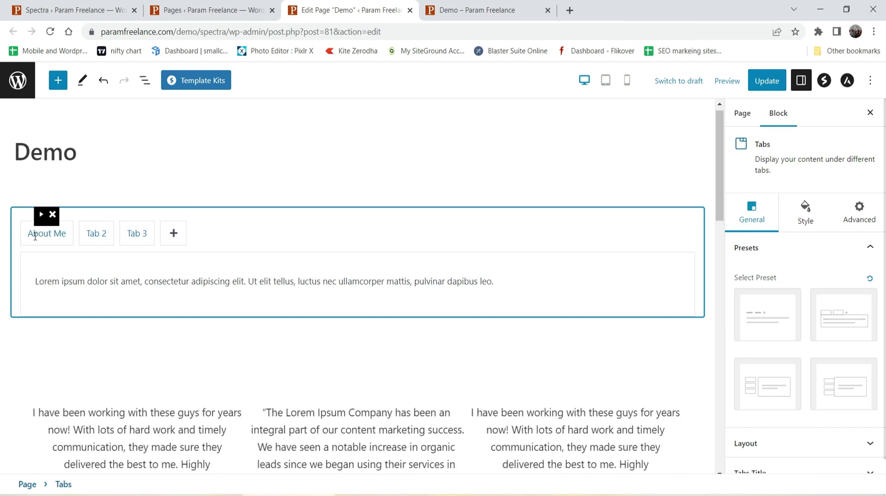
triple_click(72, 277)
text(Lorem Ipsum is simply dummy text of the printing and typesetting industry. Lorem Ipsum has been the industry's standard dummy text ever since the 1500s, when an unknown printer took a galley of type and scrambled it to make a type specimen book. It has survived not only five centuries, but also the leap into electronic typesetting, remaining essentially unchanged. It was popularised in the 1960s with the release of Letraset sheets containing Lorem Ipsum passages, and more recently with desktop publishing software like Aldus PageMaker including versions of Lorem Ipsum. Lorem Ipsum is simply dummy text of the printing and typesetting industry. Lorem Ipsum has been the industry's standard dummy text ever since the 1500s, when an unknown printer took a galley of type and scrambled it to make a type specimen book. It has survived not only five centuries, but also the leap into electronic typesetting, remaining essentially unchanged. It was popularised in the 1960s with the release of Letraset sheets containing Lorem Ipsum passages, and more recently with desktop publishing software like Aldus PageMaker including versions of Lorem Ipsum.)
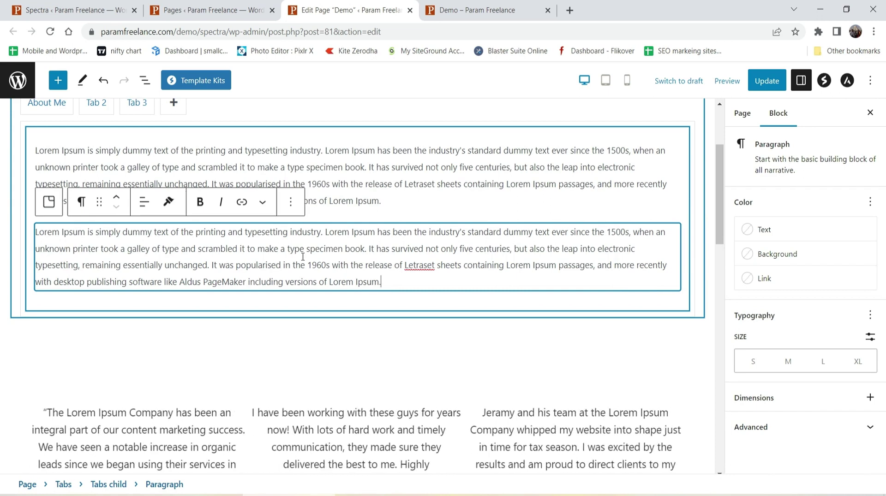
Step: Add a 'Something about Me' heading followed by a Classic block
key(Return)
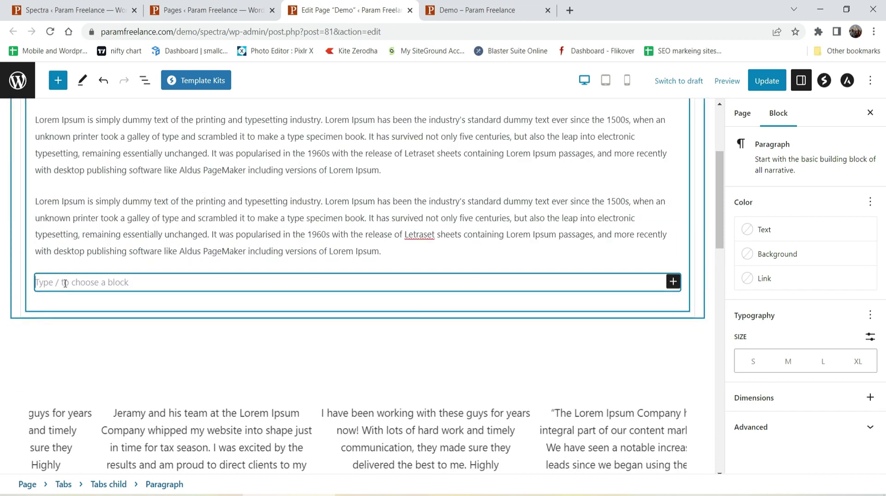
click(673, 282)
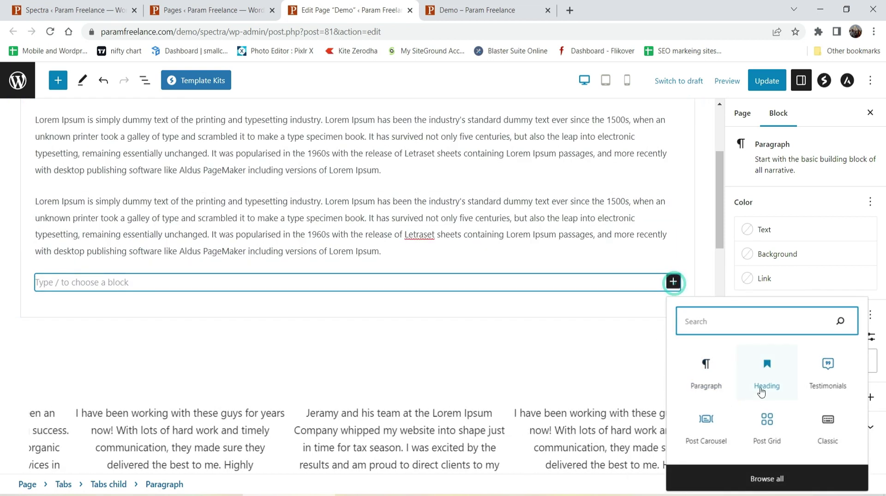
click(766, 376)
text(So)
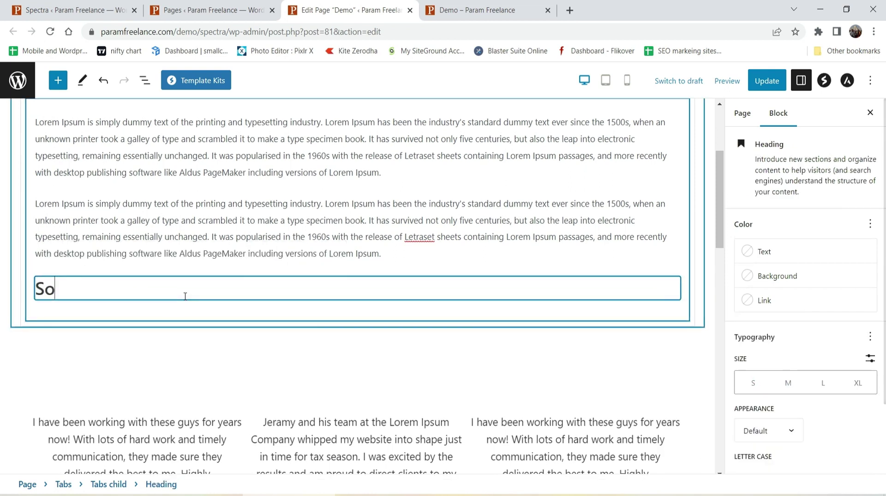
text(mething about Me)
key(Return)
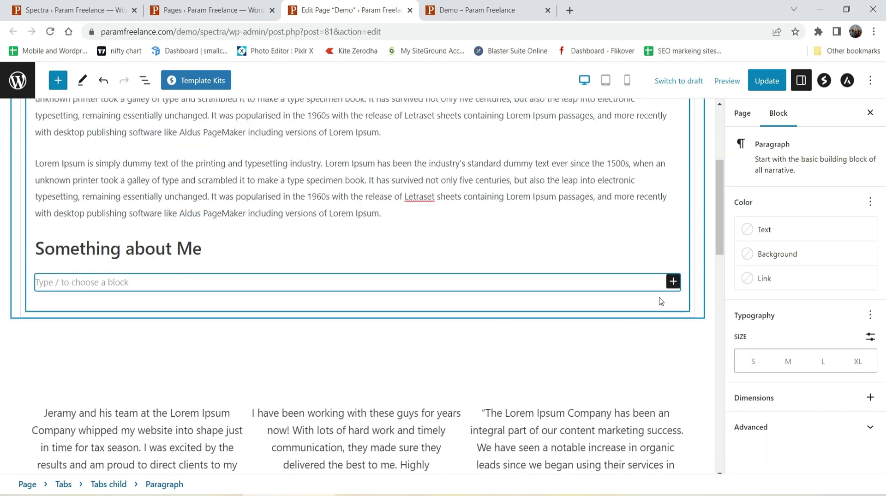
click(673, 281)
text(class)
click(707, 367)
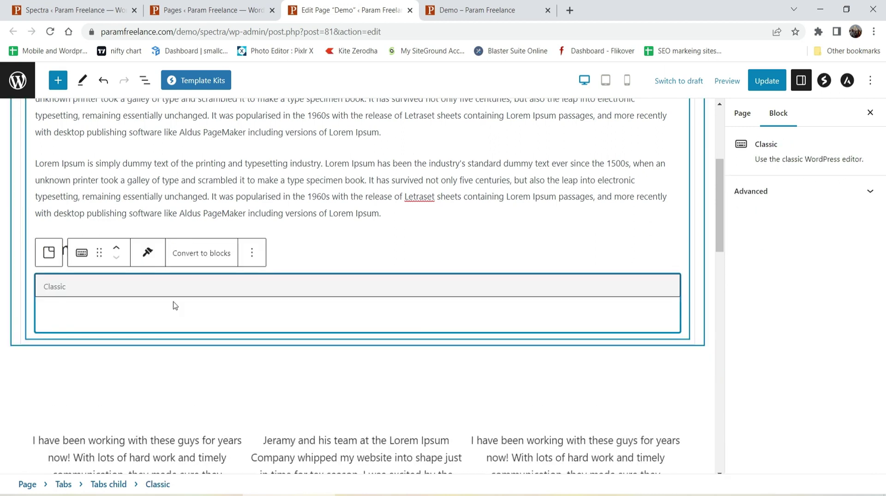
Step: Insert the woman's portrait from the Media Library into the Classic block, left-aligned with Lorem Ipsum wrapped beside it
click(151, 323)
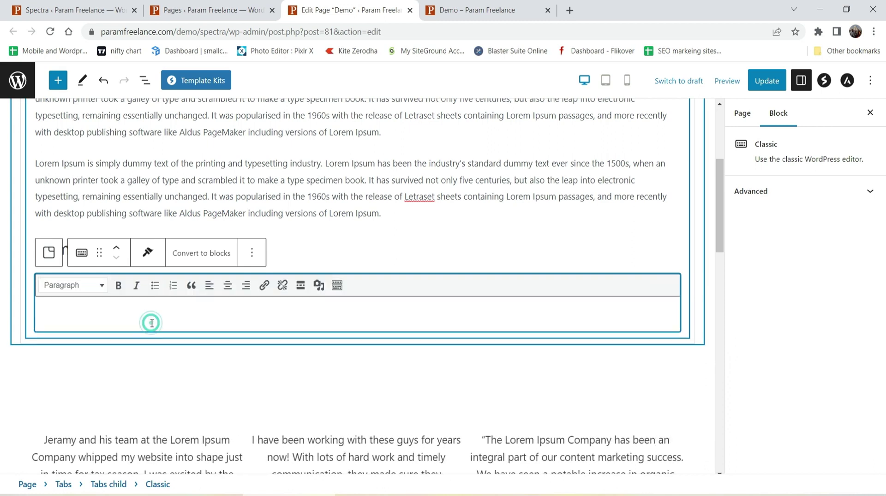
click(319, 285)
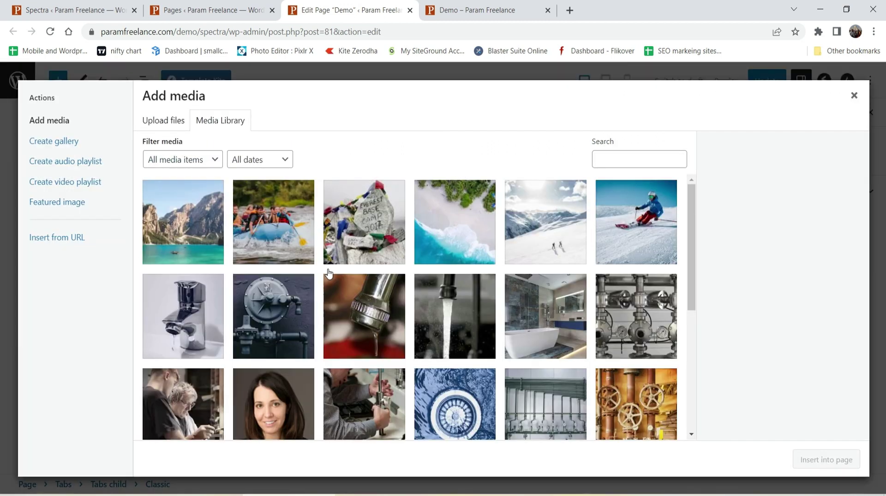
click(300, 389)
click(794, 460)
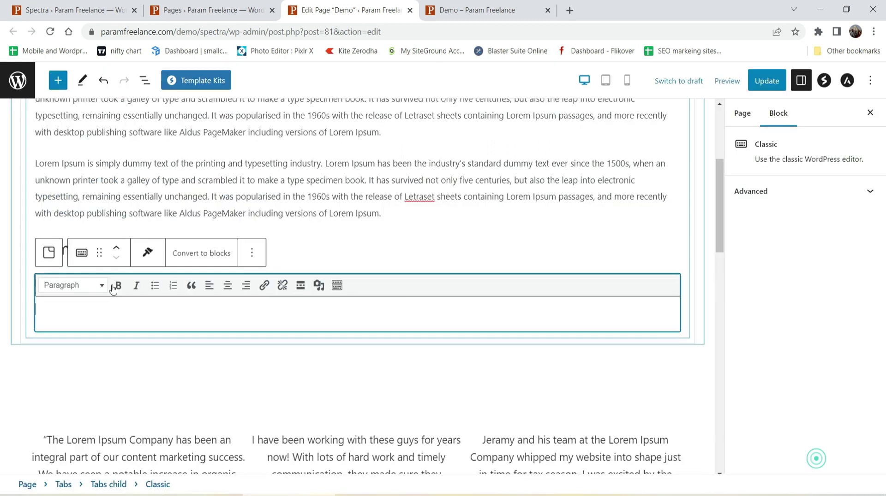
text(Lorem Ipsum is simply dummy text of the printing and typesetting industry. Lorem Ipsum has been the industry's standard dummy text ever since the 1500s, when an unknown printer took a galley of type and scrambled it to make a type specimen book. It has survived not only five centuries, but also the leap into electronic typesetting, remaining essentially unchanged. It was popularised in the 1960s with the release of Letraset sheets containing Lorem Ipsum passages, and more recently with desktop publishing software like Aldus PageMaker including versions of Lorem Ipsum. Lorem Ipsum is simply dummy text of the printing and typesetting industry. Lorem Ipsum has been the industry's standard dummy text ever since the 1500s, when an unknown printer took a galley of type and scrambled it to make a type specimen book. It has survived not only five centuries, but also the leap into electronic typesetting, remaining essentially unchanged. It was popularised in the 1960s with the release of Letraset sheets containing Lorem Ipsum passages, and more recently with desktop publishing software like Aldus PageMaker including versions of Lorem Ipsum.)
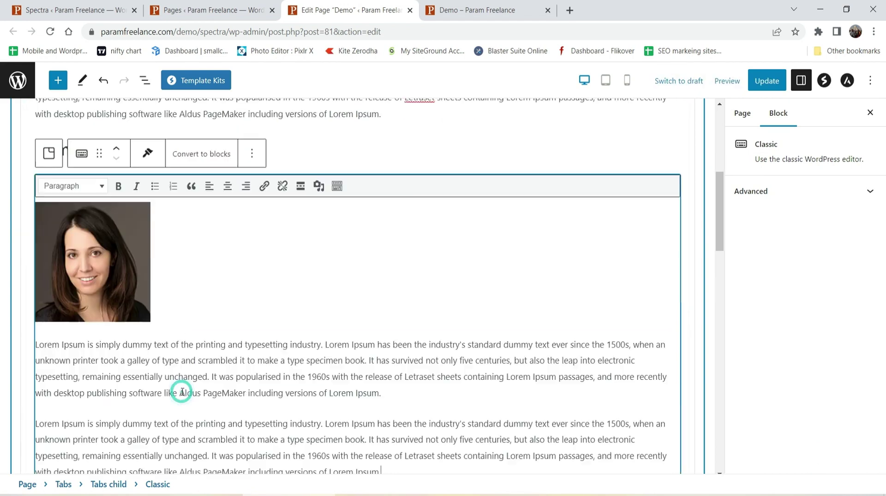
click(98, 257)
click(46, 193)
Step: Paste two more Lorem Ipsum paragraphs at the end, then select Tab 2
click(295, 305)
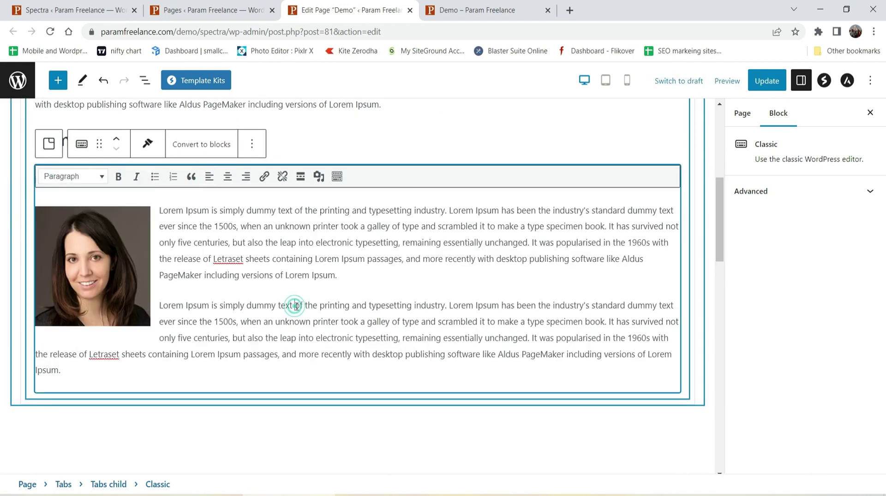
click(137, 374)
text(Lorem Ipsum is simply dummy text of the printing and typesetting industry. Lorem Ipsum has been the industry's standard dummy text ever since the 1500s, when an unknown printer took a galley of type and scrambled it to make a type specimen book. It has survived not only five centuries, but also the leap into electronic typesetting, remaining essentially unchanged. It was popularised in the 1960s with the release of Letraset sheets containing Lorem Ipsum passages, and more recently with desktop publishing software like Aldus PageMaker including versions of Lorem Ipsum. Lorem Ipsum is simply dummy text of the printing and typesetting industry. Lorem Ipsum has been the industry's standard dummy text ever since the 1500s, when an unknown printer took a galley of type and scrambled it to make a type specimen book. It has survived not only five centuries, but also the leap into electronic typesetting, remaining essentially unchanged. It was popularised in the 1960s with the release of Letraset sheets containing Lorem Ipsum passages, and more recently with desktop publishing software like Aldus PageMaker including versions of Lorem Ipsum.)
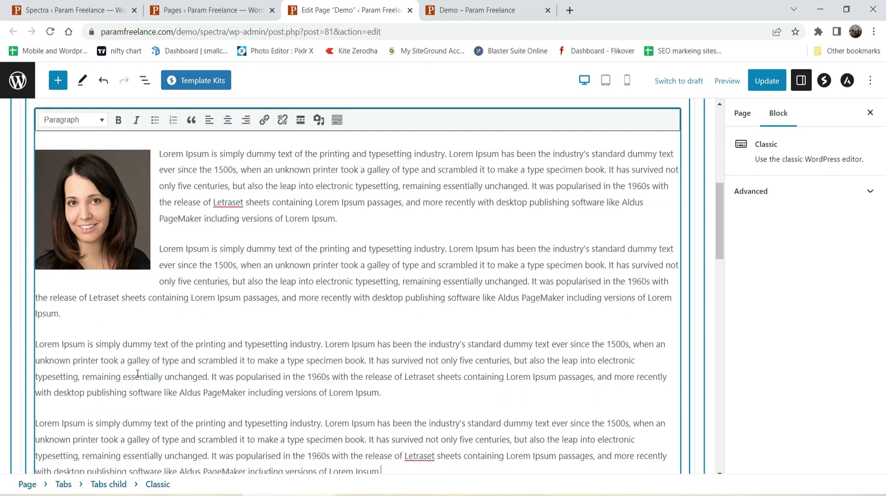
scroll(308, 302, up, 7)
scroll(308, 303, down, 3)
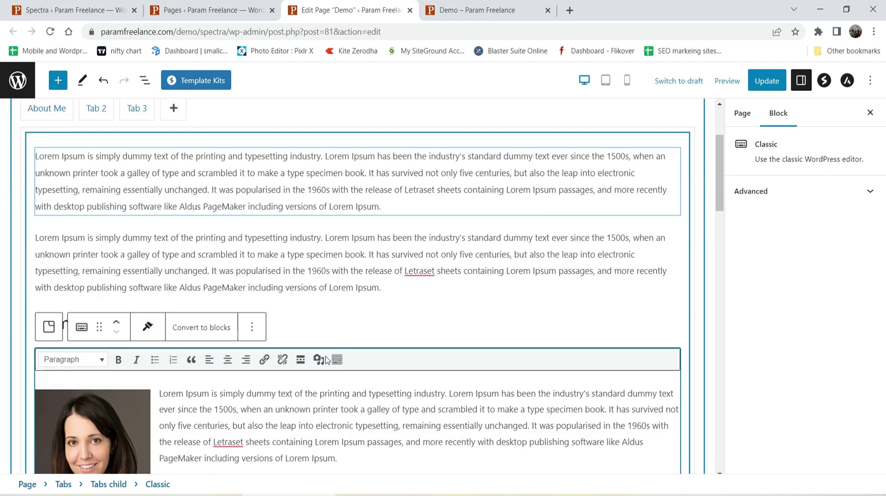
click(373, 323)
click(372, 321)
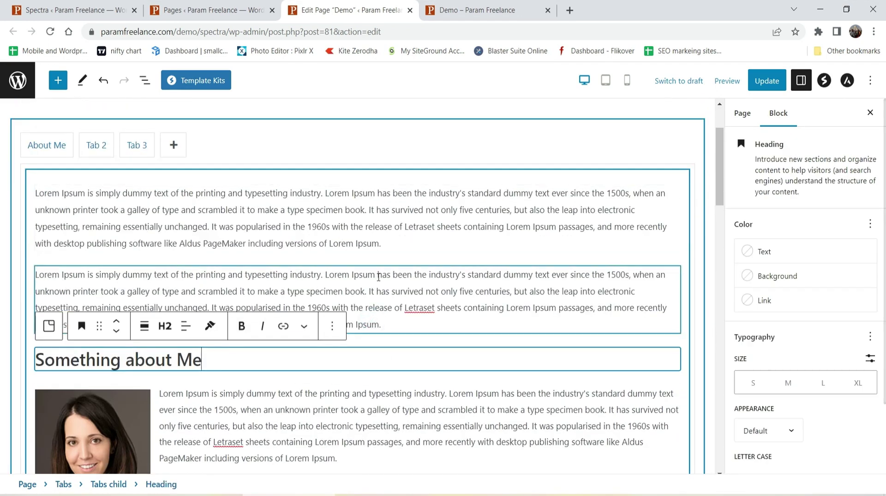
click(93, 147)
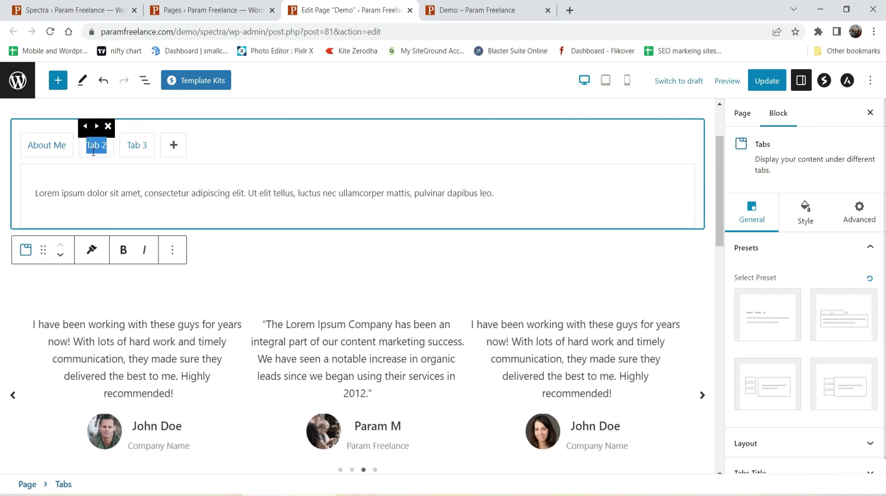
Step: Rename Tab 2 to 'Our Services' and turn its placeholder into a 'First Service' heading
text(Our Ser)
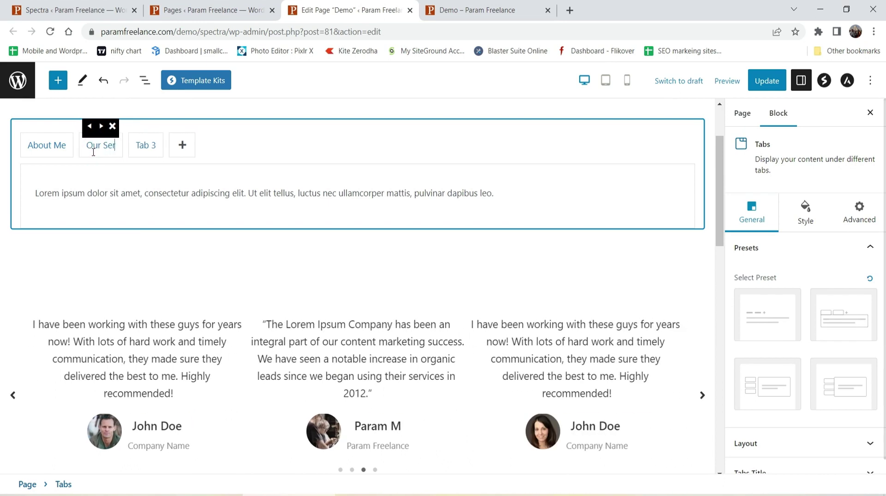
click(79, 192)
click(79, 192)
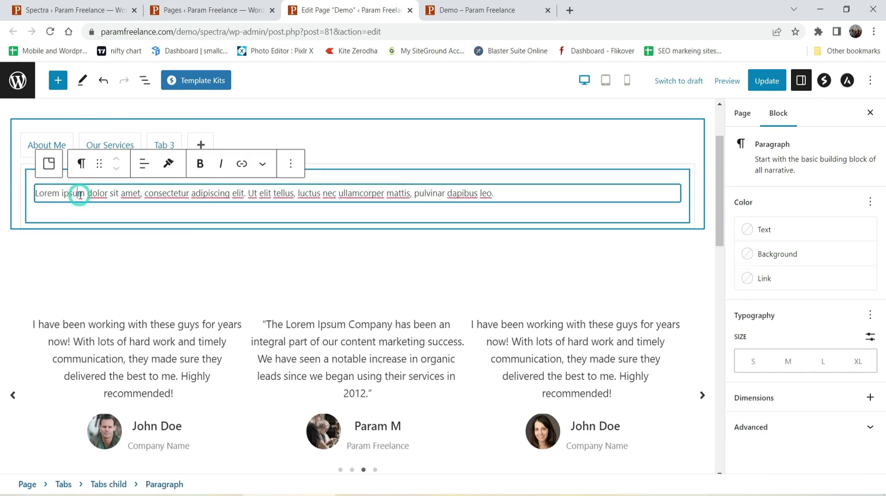
triple_click(79, 192)
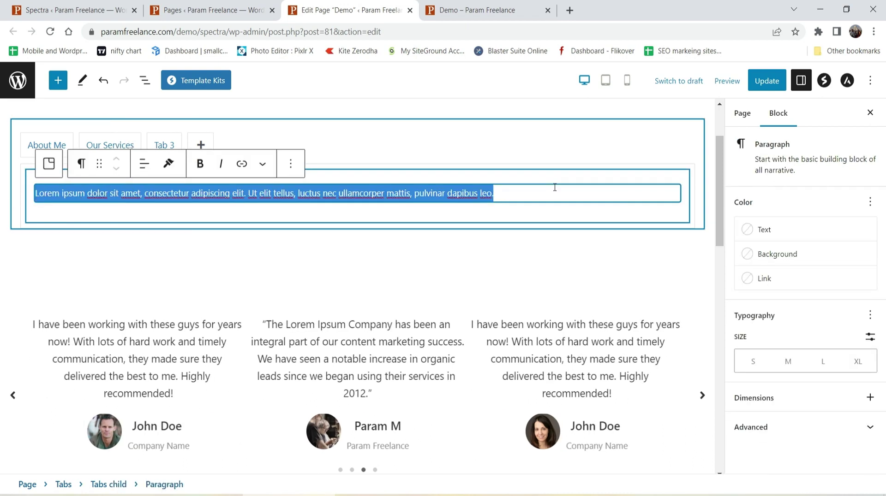
click(81, 164)
click(99, 203)
text(First Service)
key(Return)
Step: Add a 'Service 2' heading with a Lorem Ipsum paragraph below it
text(Service 2)
key(ctrl+alt+2)
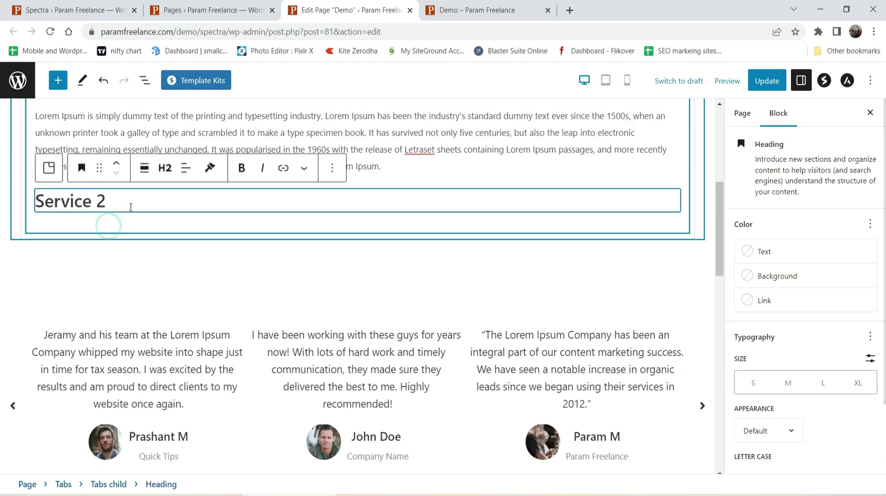
key(Return)
text(Lorem Ipsum is simply dummy text of the printing and typesetting industry. Lorem Ipsum has been the industry's standard dummy text ever since the 1500s, when an unknown printer took a galley of type and scrambled it to make a type specimen book. It has survived not only five centuries, but also the leap into electronic typesetting, remaining essentially unchanged. It was popularised in the 1960s with the release of Letraset sheets containing Lorem Ipsum passages, and more recently with desktop publishing software like Aldus PageMaker including versions of Lorem Ipsum.)
key(Return)
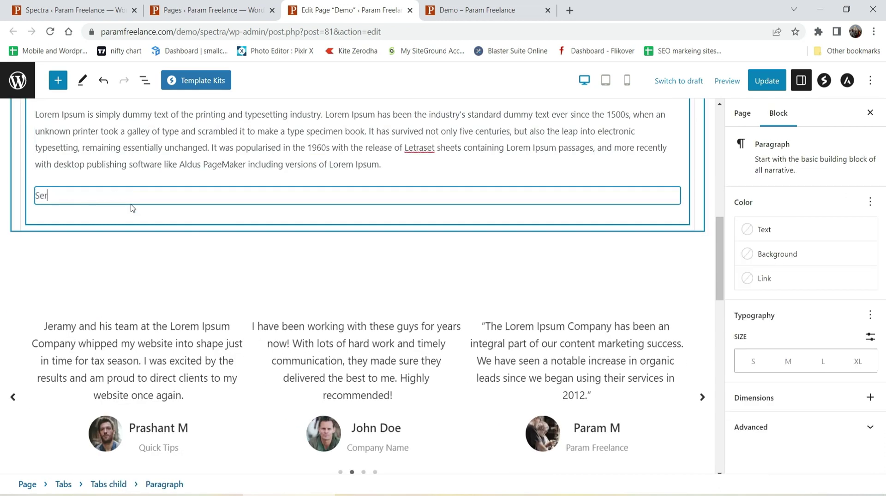
Step: Add a 'Service 3' heading with two Lorem Ipsum paragraphs, then select Tab 3
text(Service 3)
key(ctrl+alt+2)
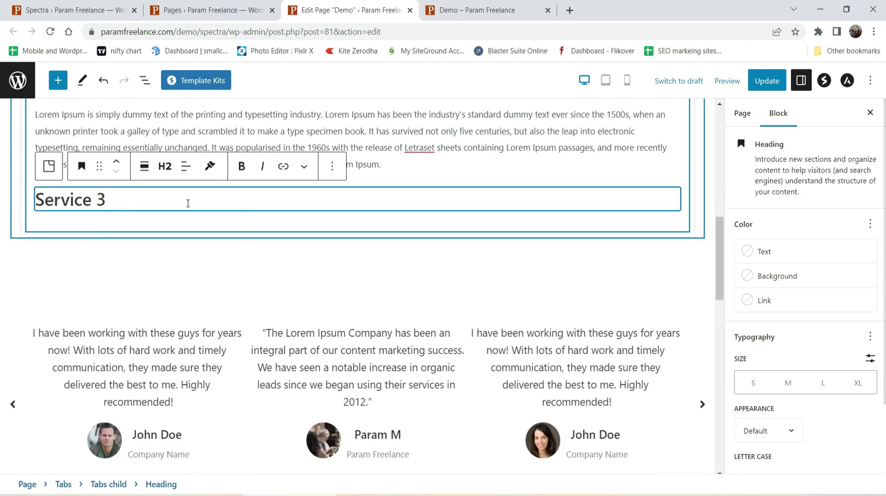
key(Return)
text(Lorem Ipsum is simply dummy text of the printing and typesetting industry. Lorem Ipsum has been the industry's standard dummy text ever since the 1500s, when an unknown printer took a galley of type and scrambled it to make a type specimen book. It has survived not only five centuries, but also the leap into electronic typesetting, remaining essentially unchanged. It was popularised in the 1960s with the release of Letraset sheets containing Lorem Ipsum passages, and more recently with desktop publishing software like Aldus PageMaker including versions of Lorem Ipsum.)
key(Return)
text(Lorem Ipsum is simply dummy text of the printing and typesetting industry. Lorem Ipsum has been the industry's standard dummy text ever since the 1500s, when an unknown printer took a galley of type and scrambled it to make a type specimen book. It has survived not only five centuries, but also the leap into electronic typesetting, remaining essentially unchanged. It was popularised in the 1960s with the release of Letraset sheets containing Lorem Ipsum passages, and more recently with desktop publishing software like Aldus PageMaker including versions of Lorem Ipsum.)
scroll(203, 207, up, 15)
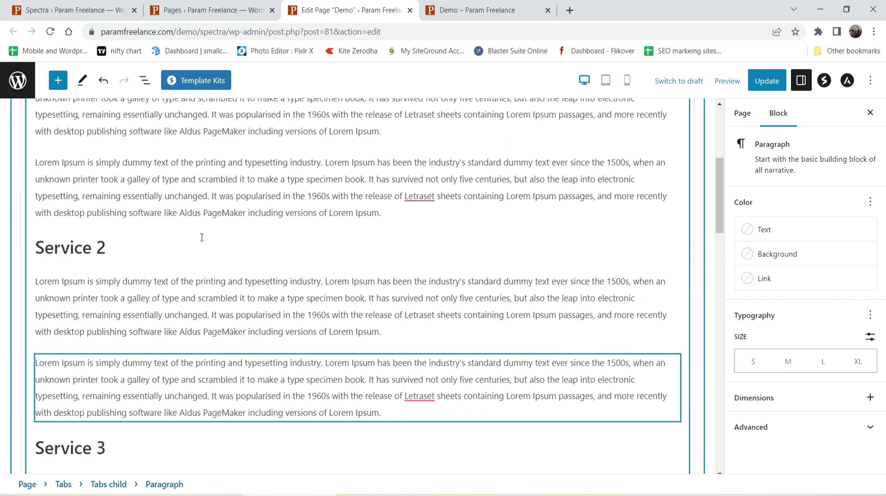
click(158, 231)
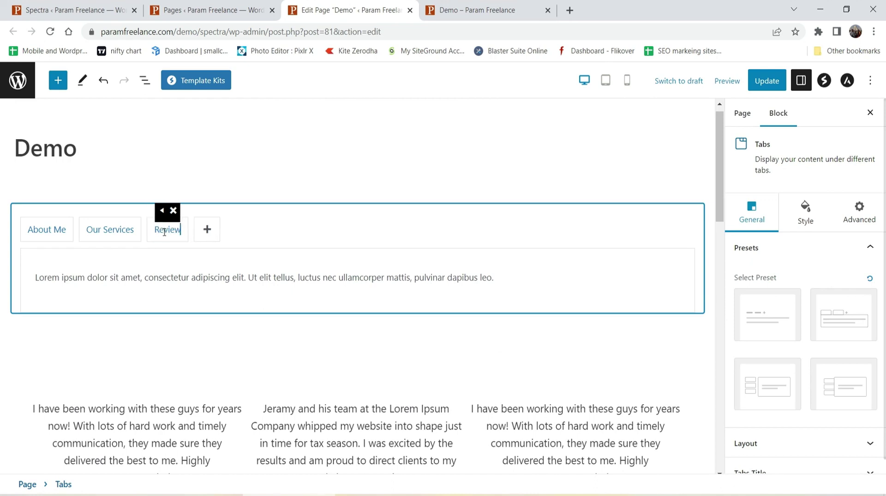
Step: Delete the placeholder paragraph from the Reviews tab
click(176, 275)
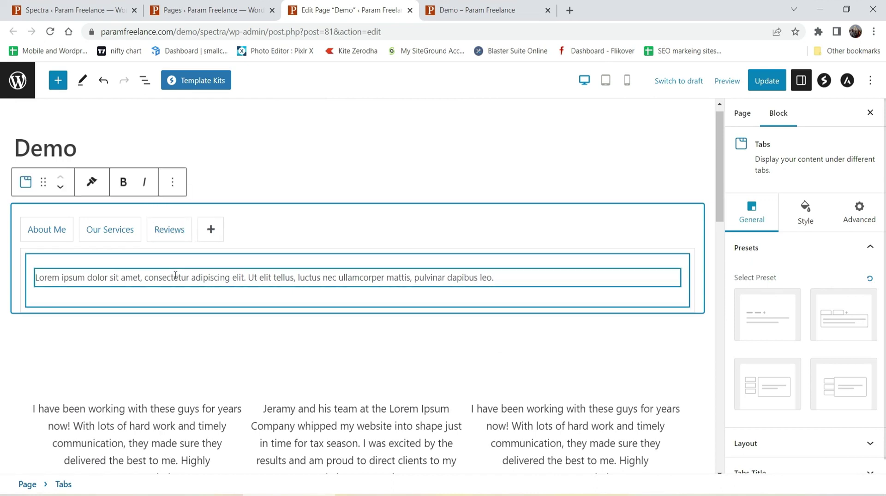
click(175, 276)
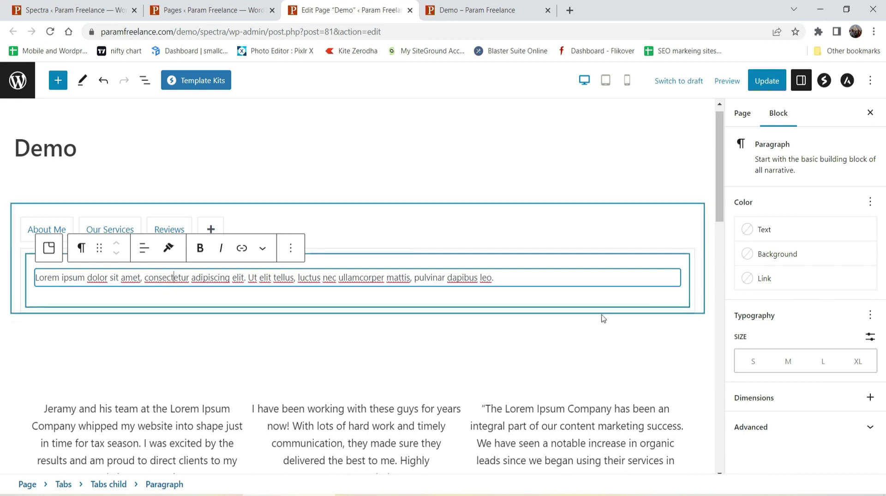
click(531, 282)
click(290, 248)
scroll(371, 473, down, 2)
click(363, 480)
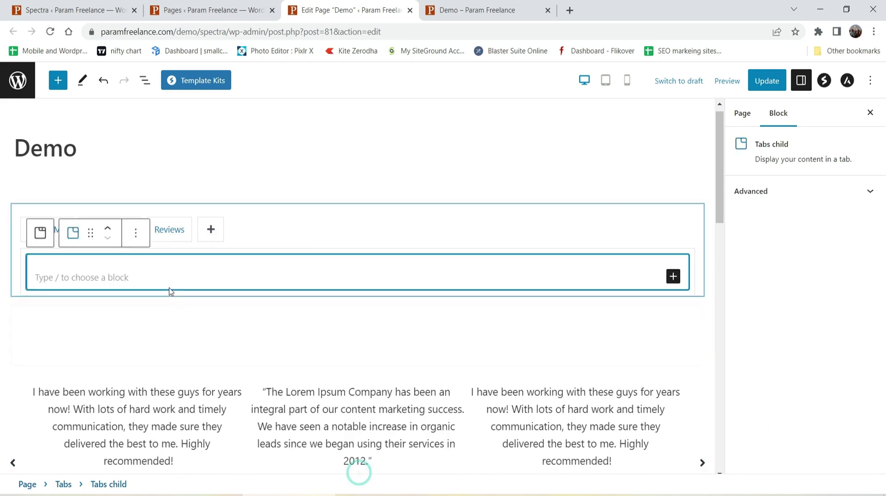
Step: Insert a Spectra Testimonials carousel into the Reviews tab and set it to 2 columns
click(168, 273)
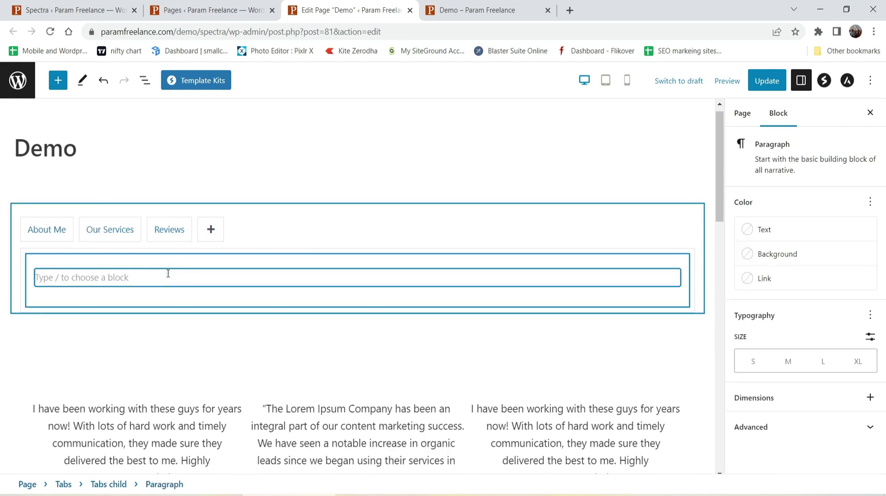
click(672, 278)
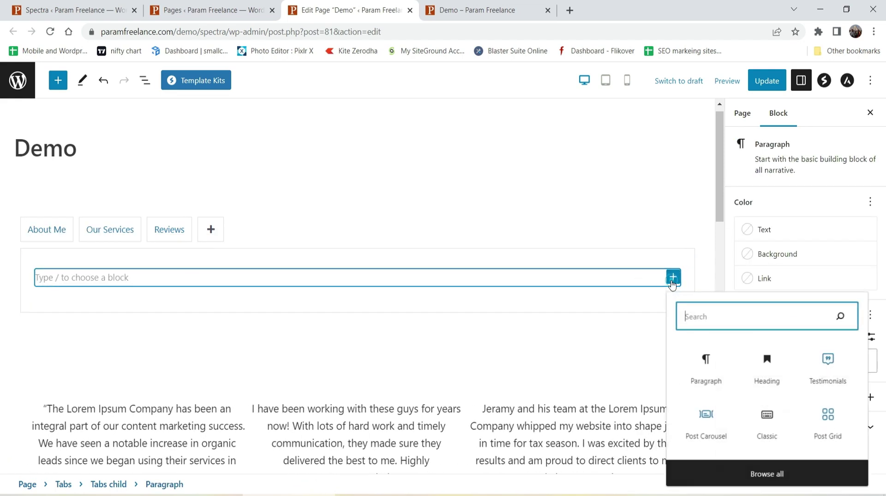
text(test)
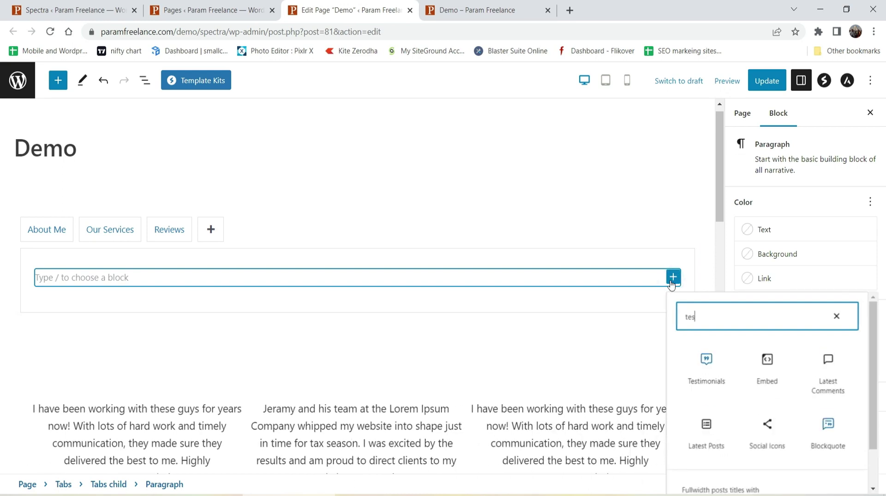
click(706, 374)
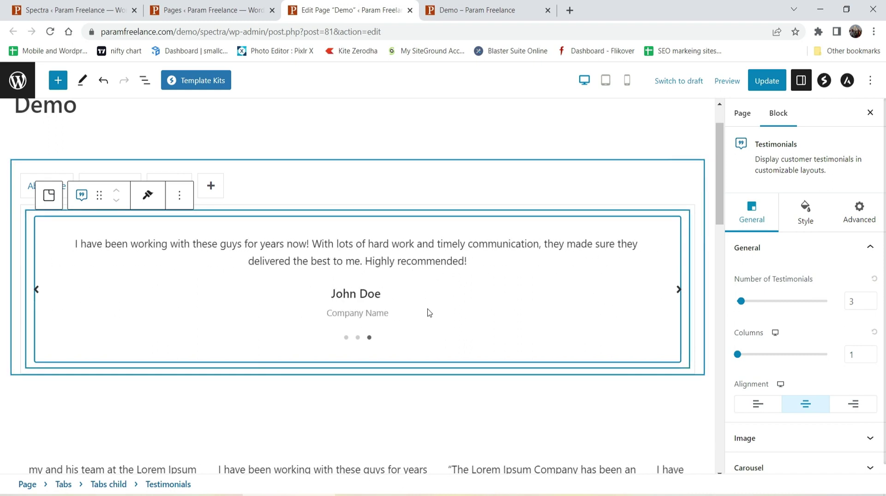
click(871, 351)
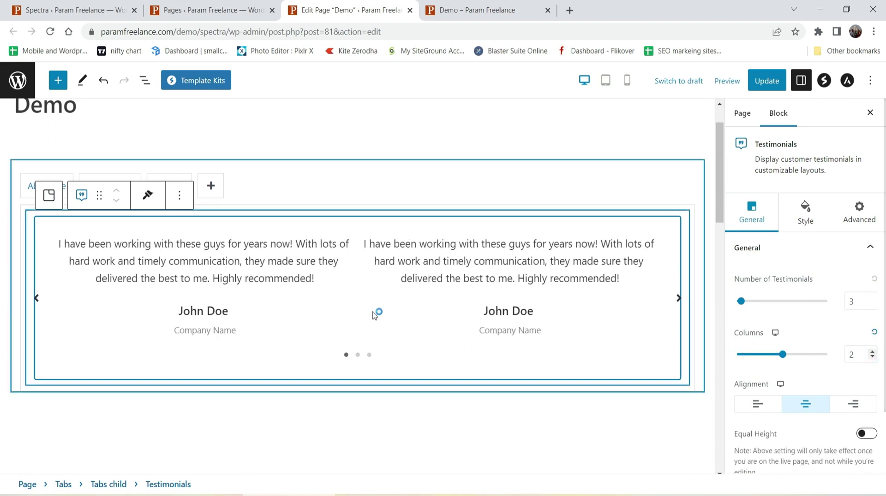
scroll(374, 318, up, 1)
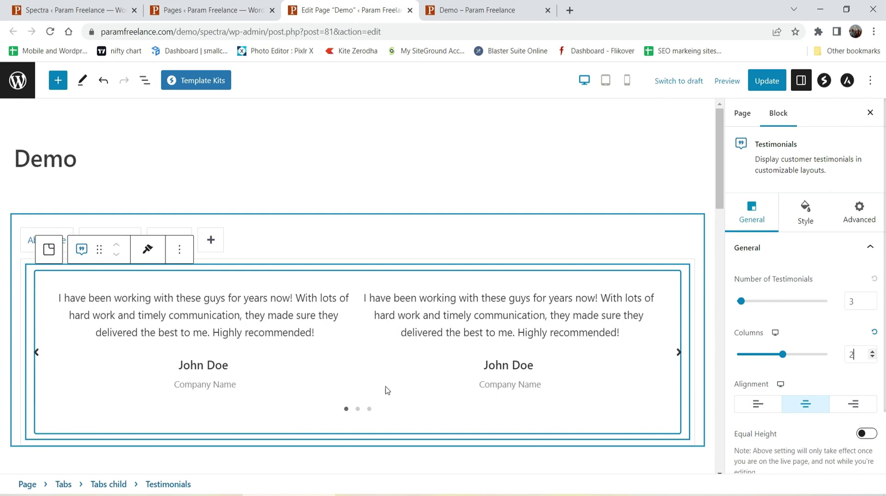
Step: Add a fourth tab titled Recent Content and delete its placeholder paragraph
click(211, 243)
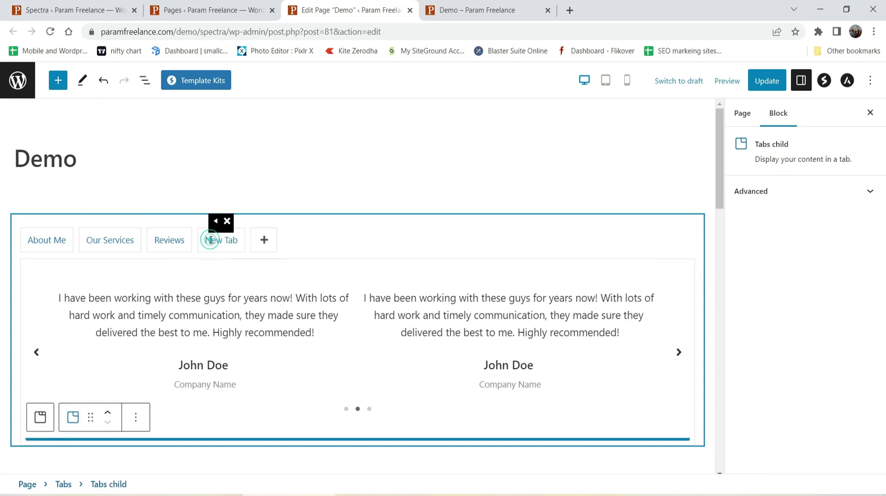
triple_click(205, 243)
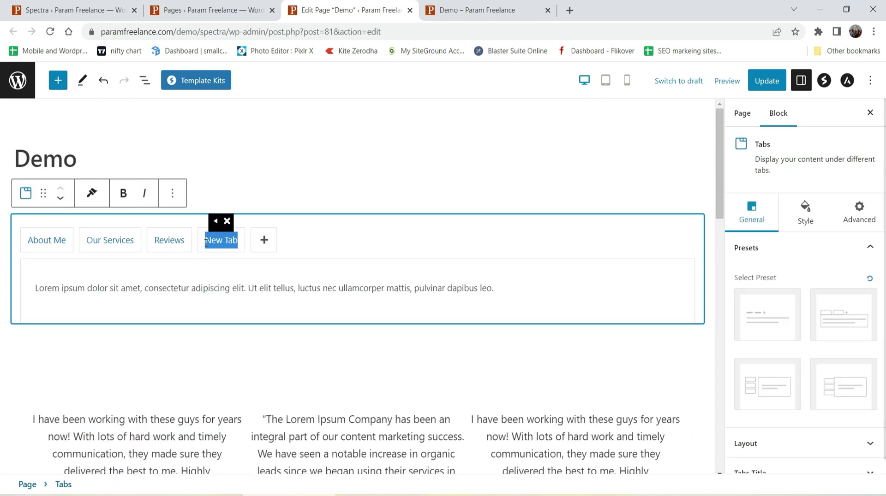
text(Recent)
click(189, 288)
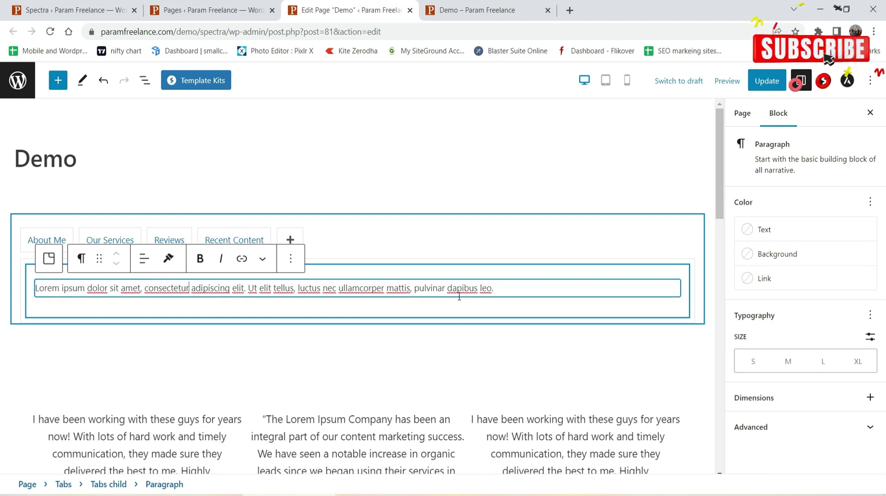
click(290, 258)
scroll(364, 466, down, 2)
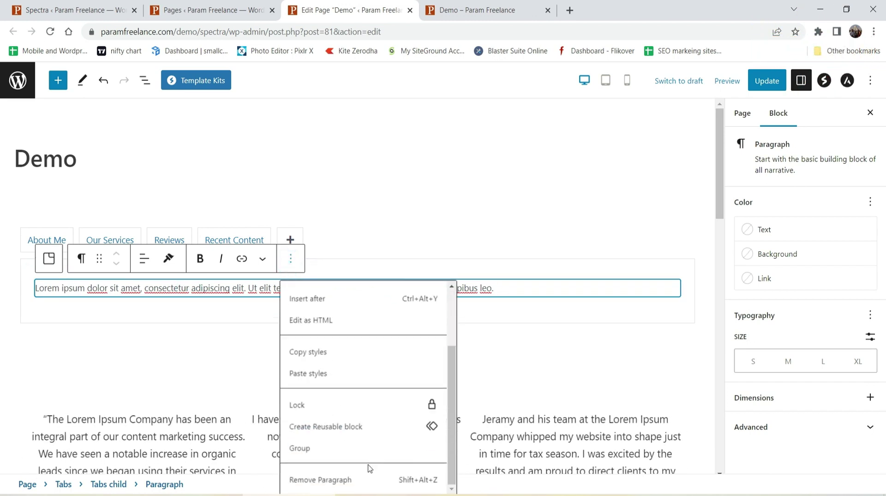
click(348, 480)
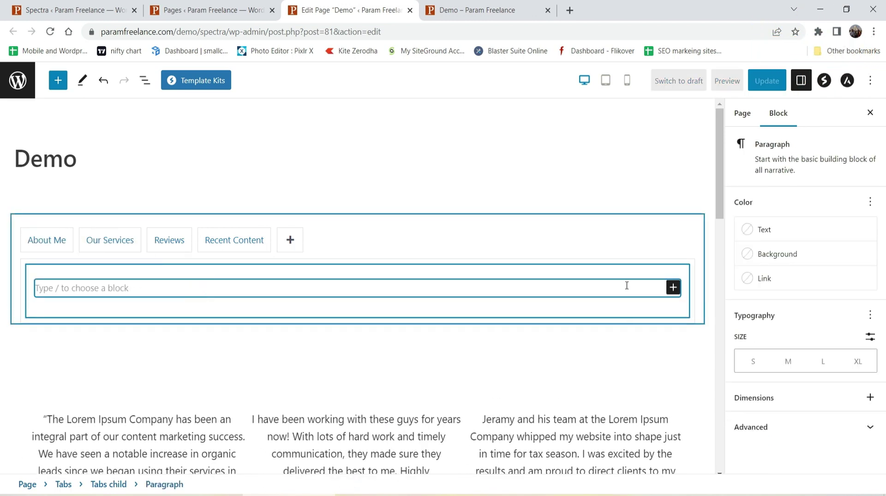
Step: Insert a Post Grid block into the Recent Content tab and save the page
click(668, 288)
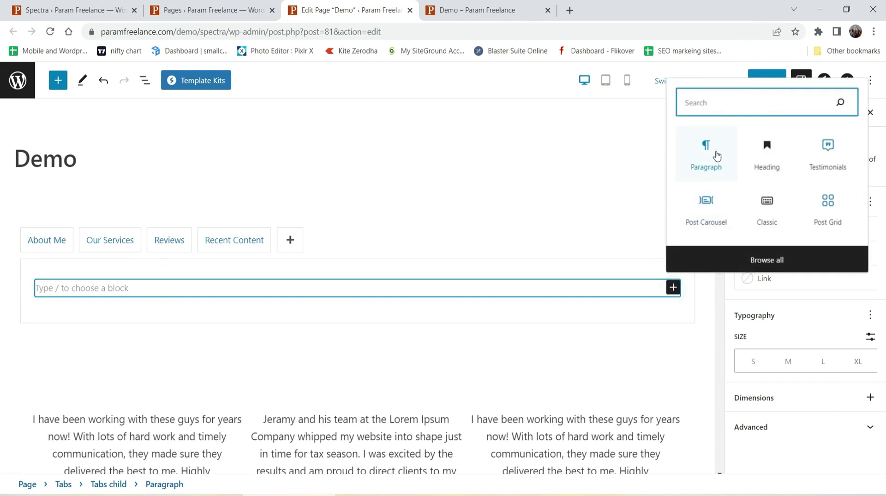
text(post gri)
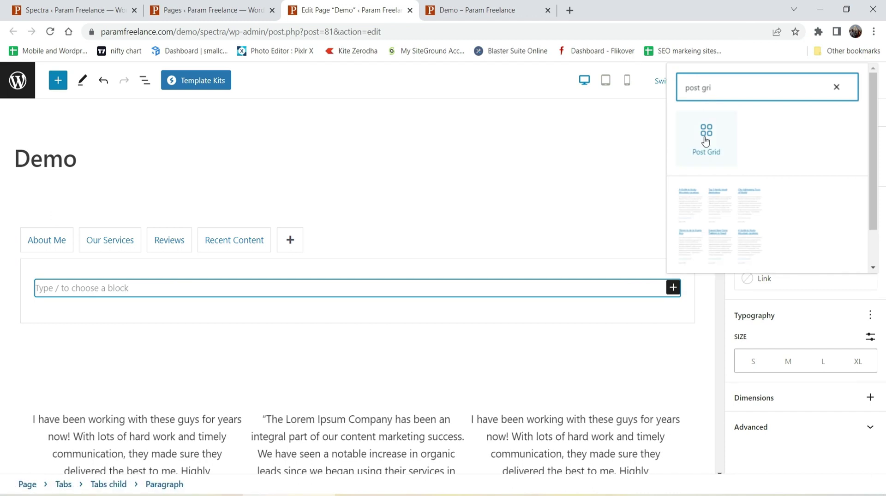
click(705, 146)
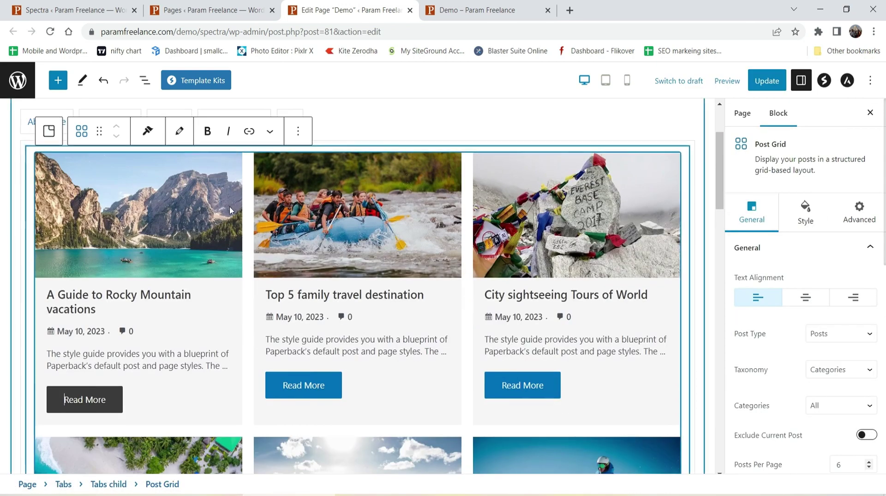
scroll(209, 210, down, 10)
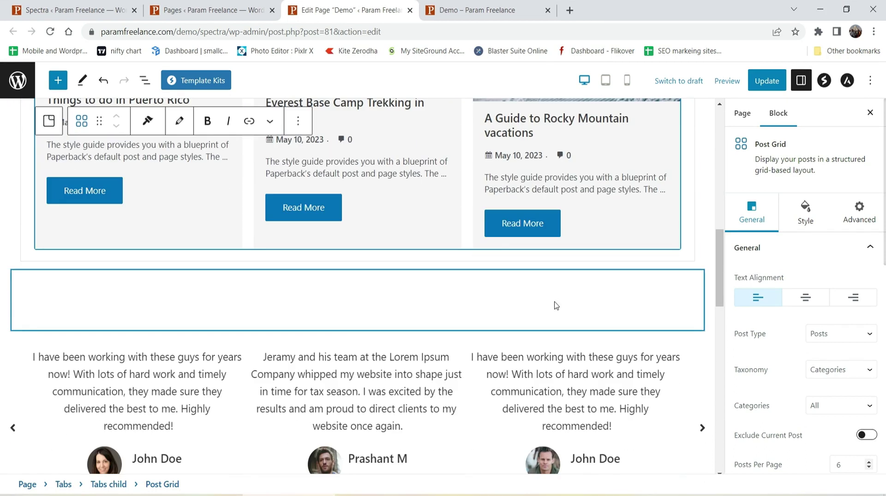
scroll(556, 306, up, 15)
key(ctrl+s)
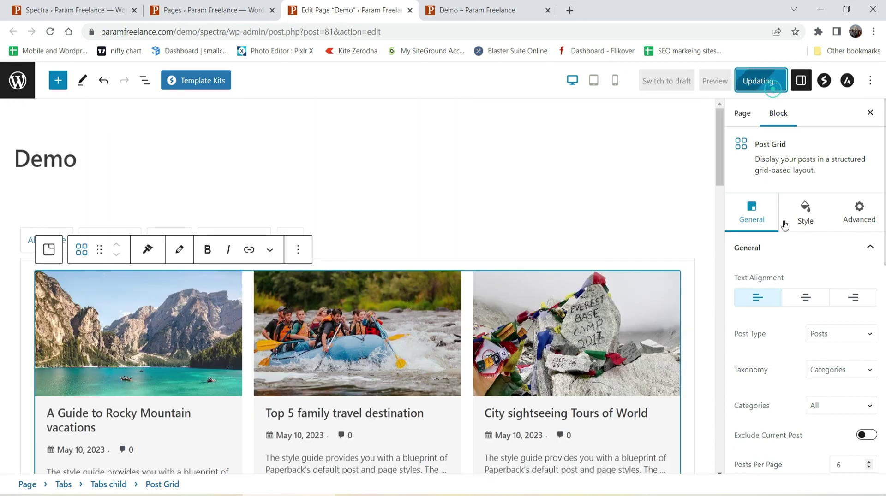
Step: Reopen the updated Demo page live in a fresh browser tab
click(547, 10)
right_click(103, 456)
click(166, 365)
click(484, 10)
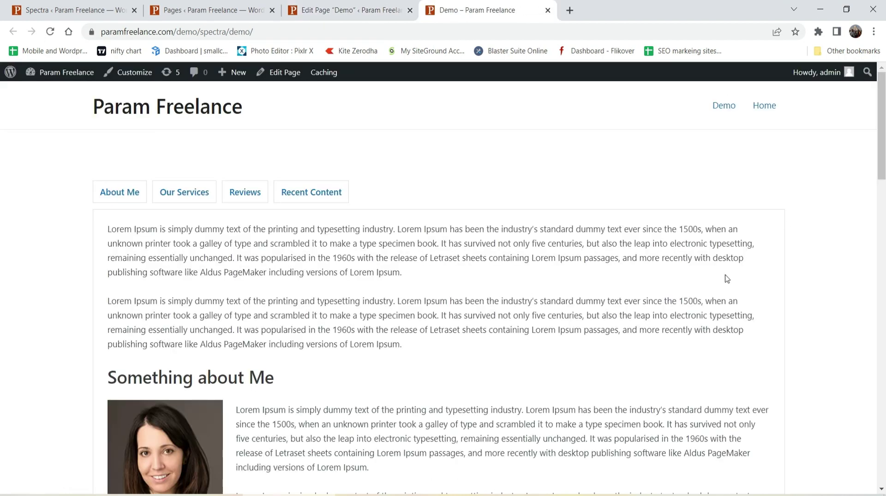
scroll(279, 301, down, 3)
scroll(263, 294, up, 3)
Step: Check the Our Services, Reviews, Recent Content and About Me tabs on the live page
click(200, 192)
scroll(287, 269, down, 6)
scroll(253, 248, up, 6)
click(246, 196)
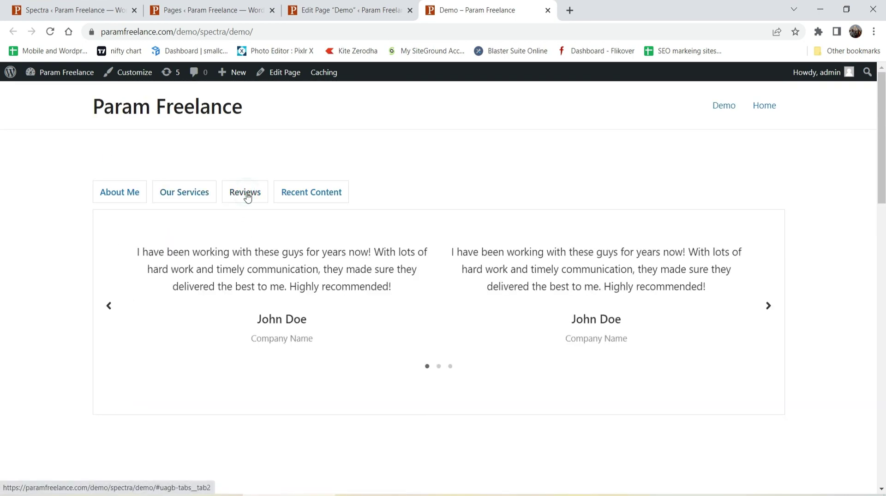
click(306, 199)
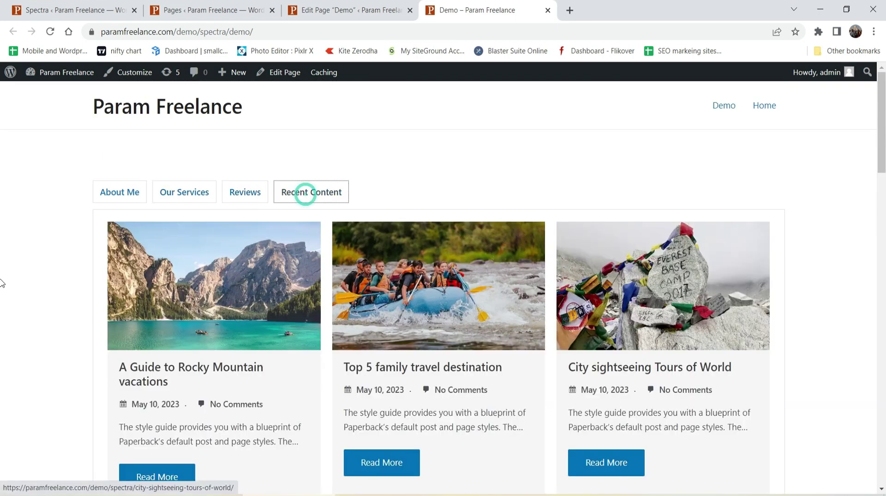
scroll(2, 278, down, 5)
scroll(869, 292, up, 5)
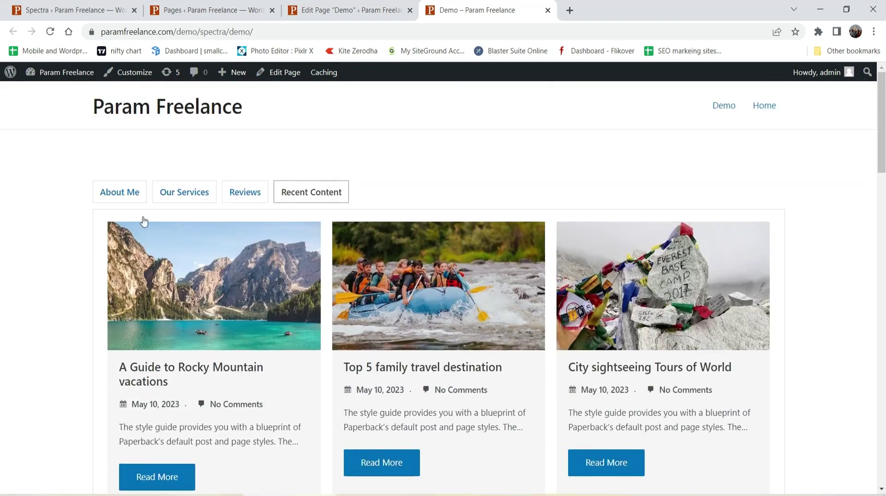
click(133, 193)
Step: Back in the editor, copy the whole Tabs block via its options menu
click(330, 14)
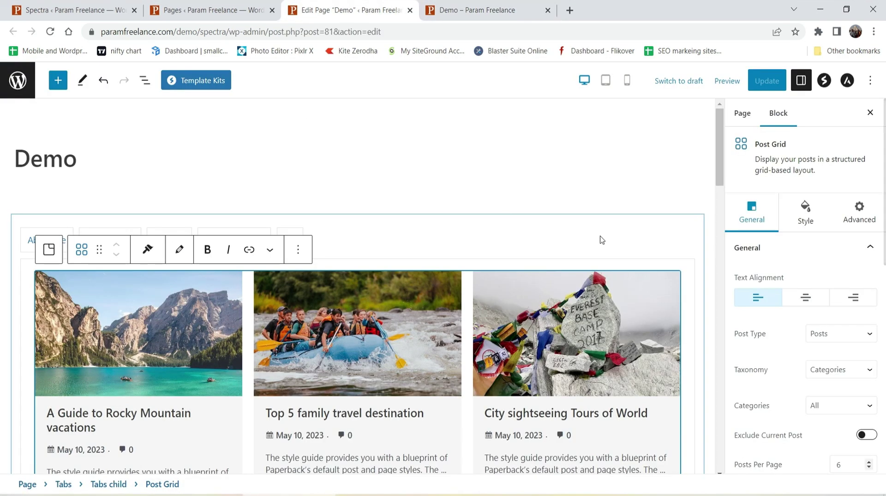
scroll(582, 219, down, 1)
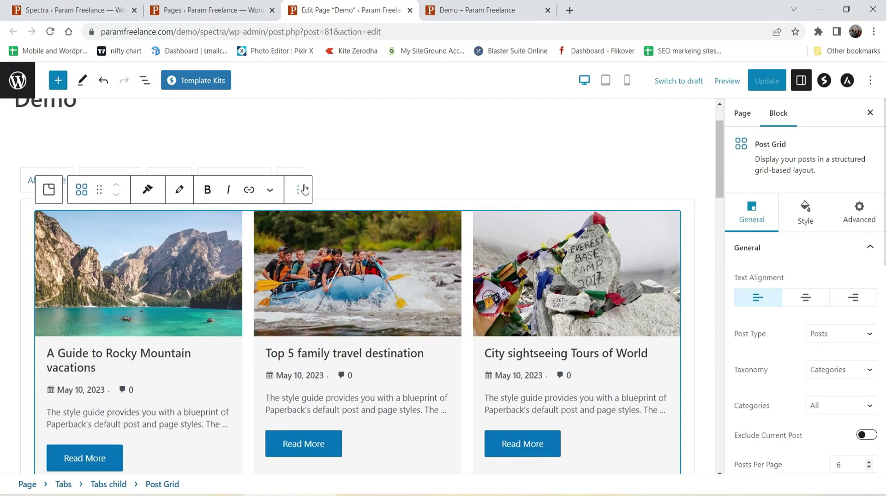
scroll(634, 264, down, 3)
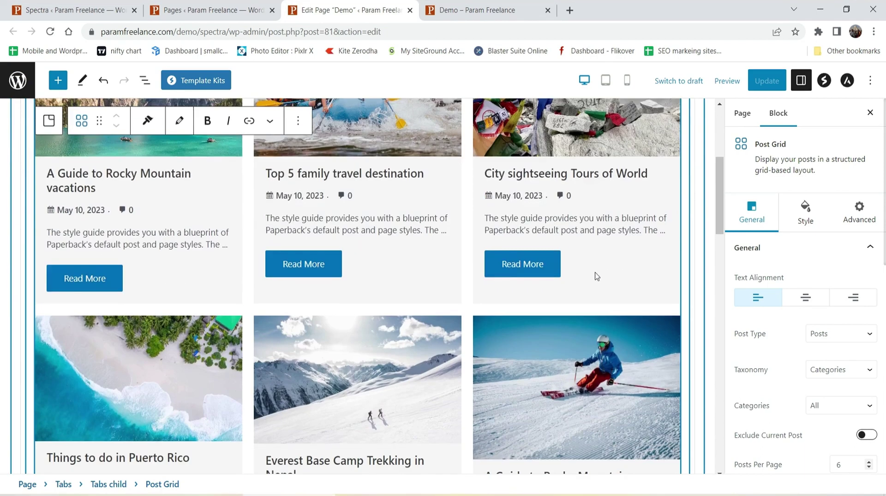
scroll(596, 277, up, 2)
scroll(287, 192, up, 3)
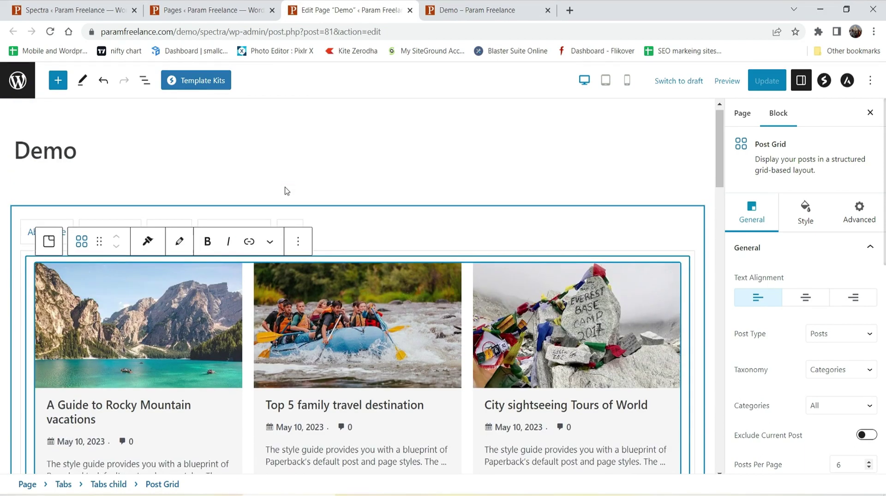
click(330, 223)
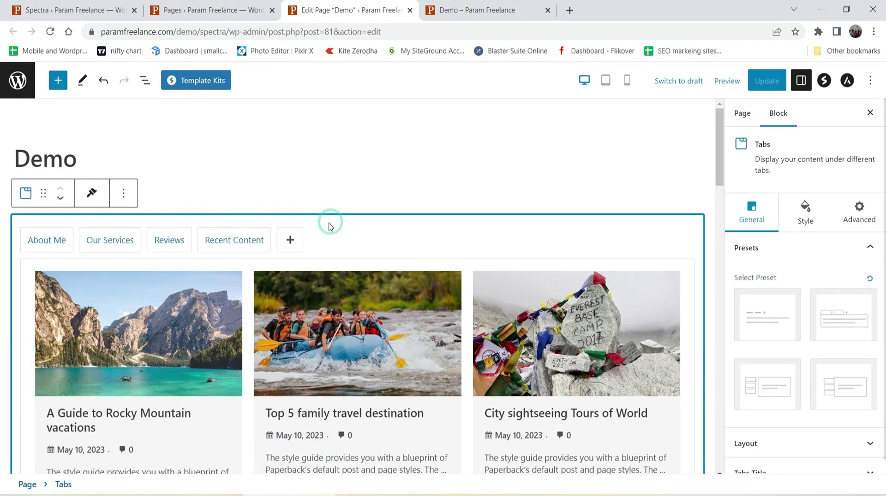
click(124, 193)
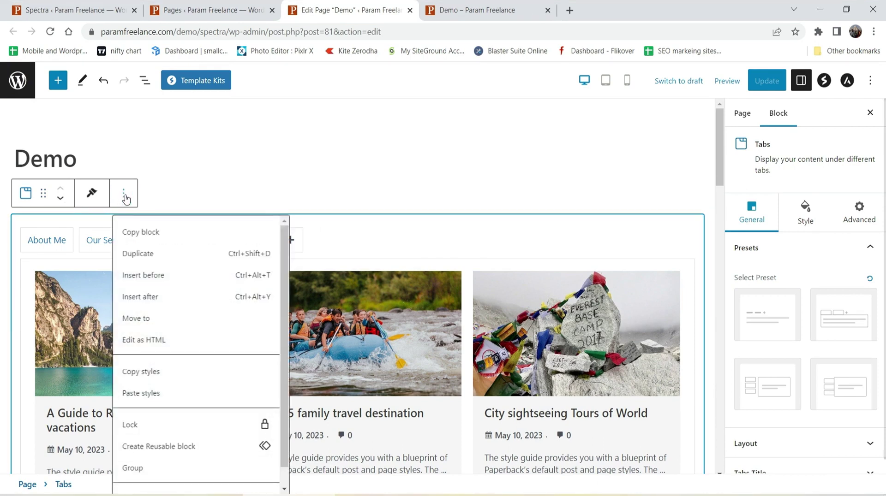
click(150, 233)
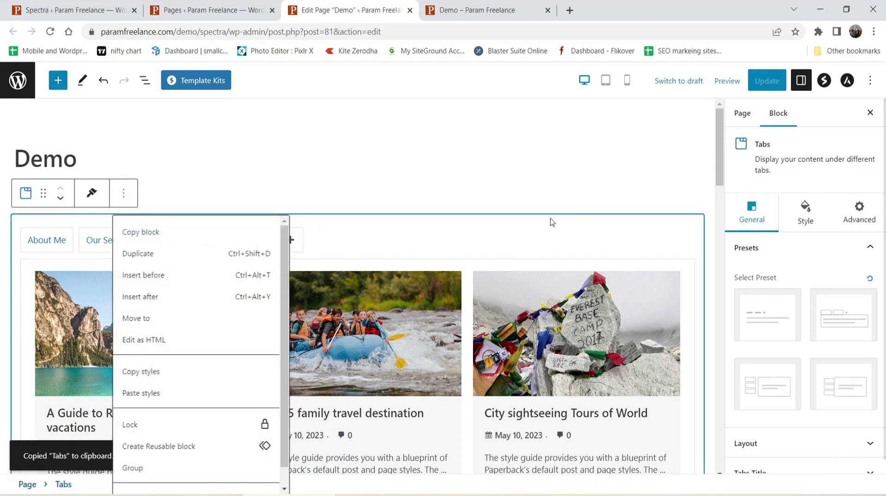
Step: Paste the copied Tabs block on a new line after the spacer
scroll(541, 226, down, 15)
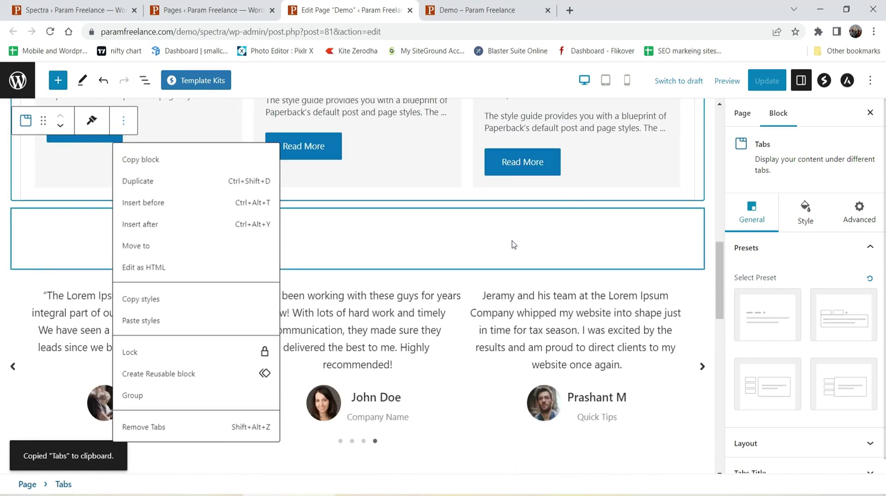
click(513, 245)
click(537, 222)
key(Return)
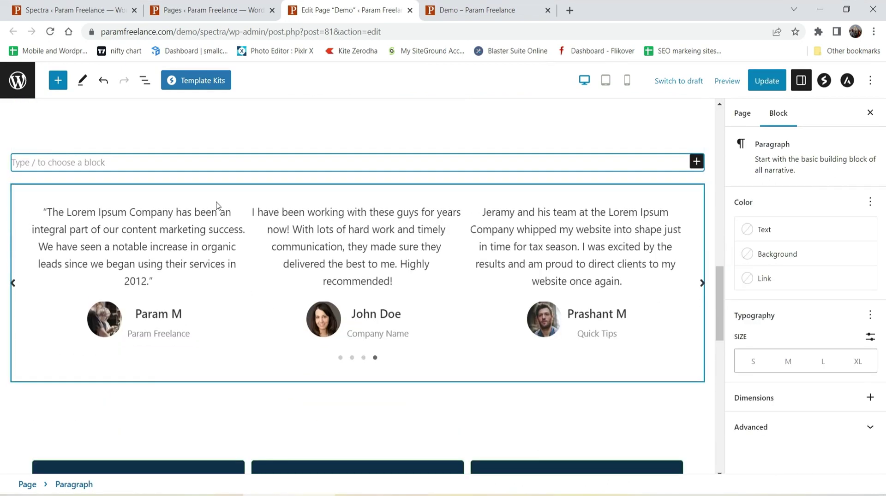
key(ctrl+z)
scroll(362, 246, up, 4)
scroll(349, 235, down, 15)
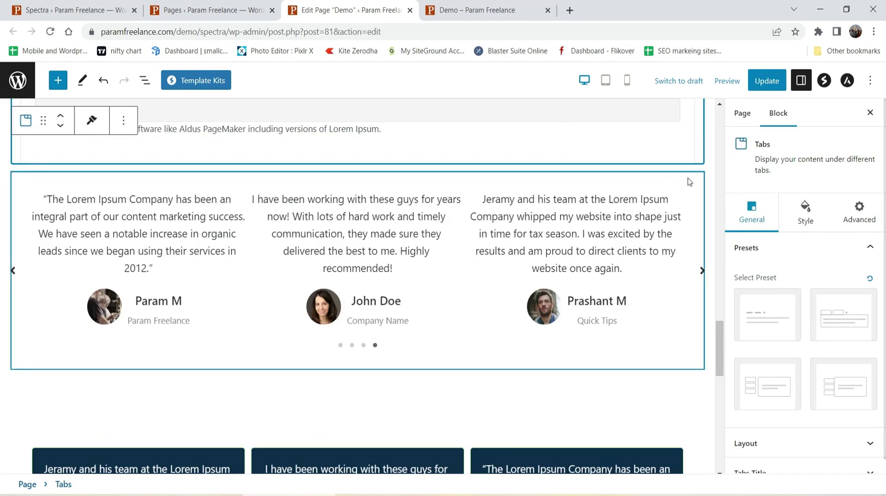
Step: Remove the Testimonials block from the page
click(698, 184)
click(124, 151)
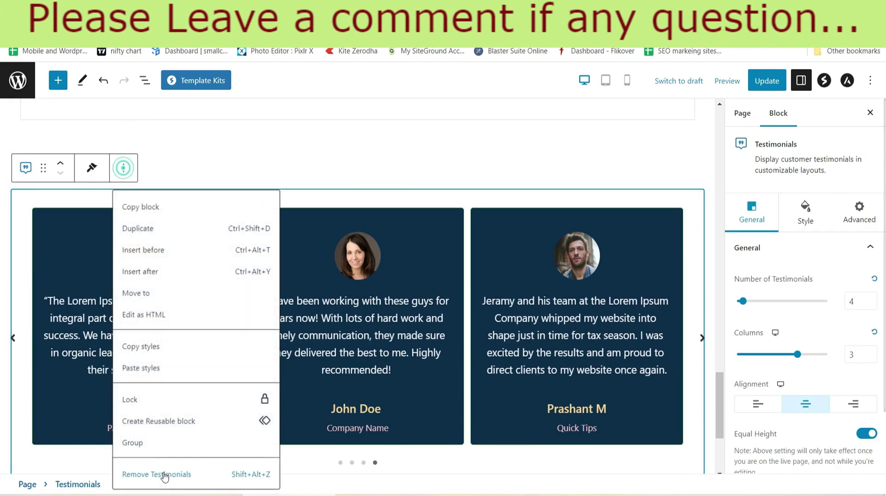
click(175, 474)
scroll(278, 212, up, 5)
scroll(278, 212, up, 5)
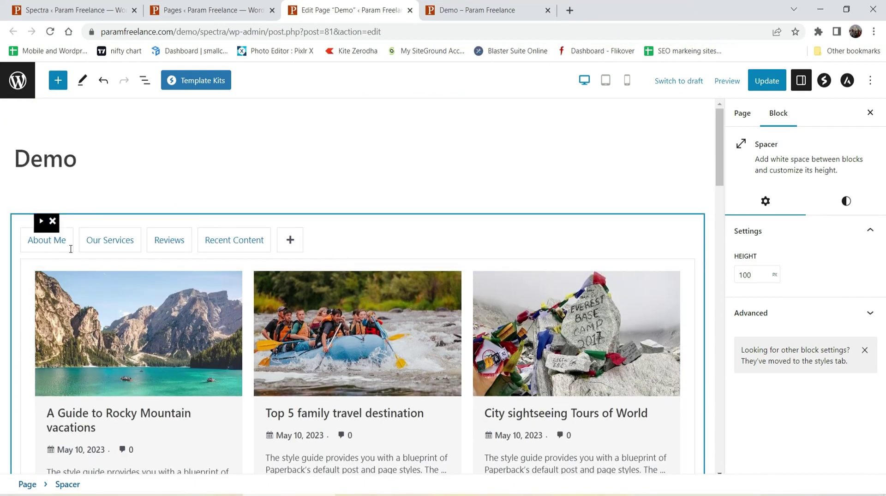
Step: Apply the boxed vertical tabs preset to the lower Tabs block
click(57, 243)
scroll(518, 299, down, 5)
scroll(504, 290, up, 4)
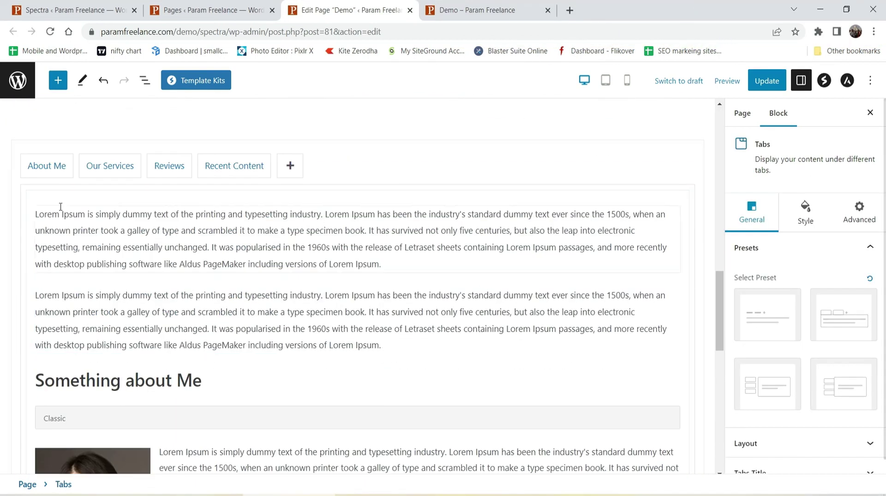
click(50, 167)
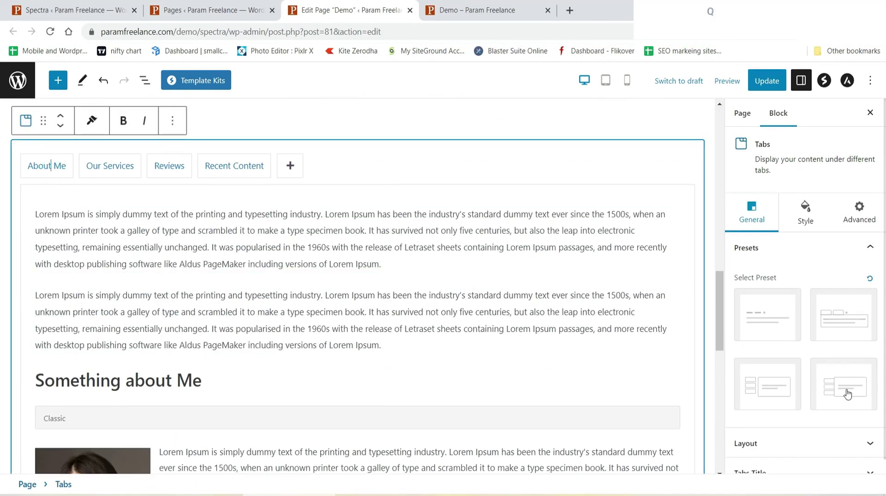
click(770, 396)
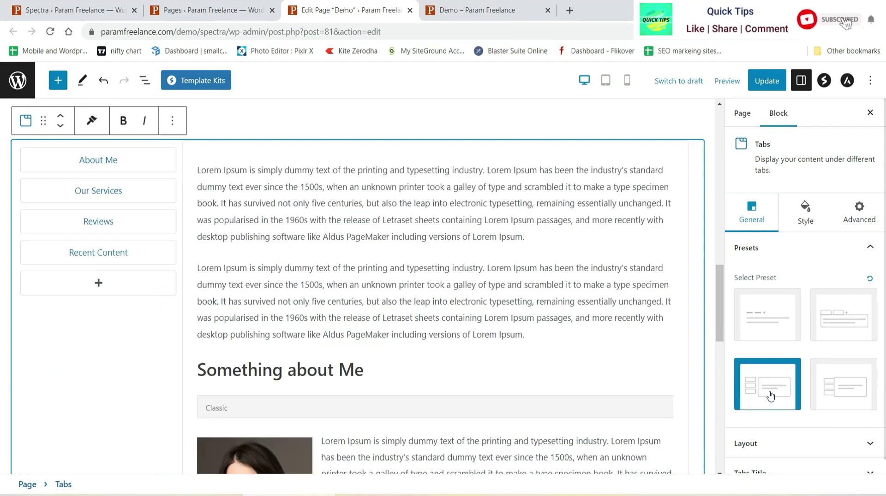
click(852, 393)
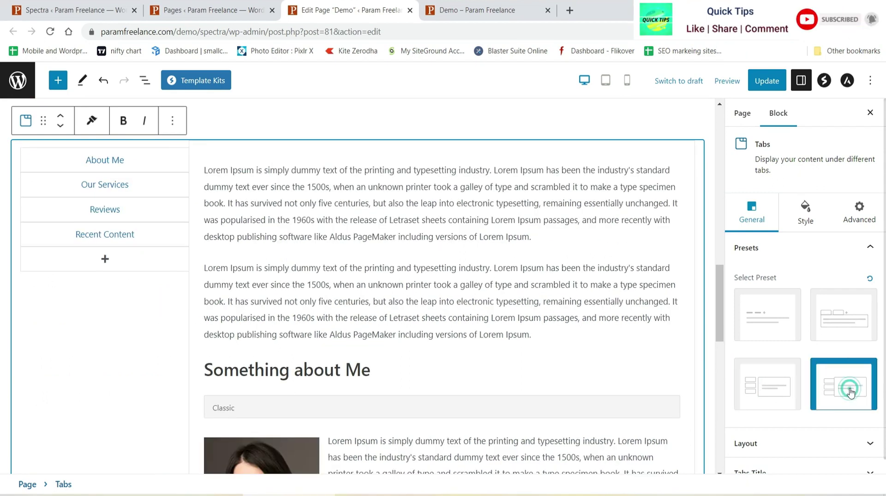
click(783, 390)
Step: Set the lower block's Tab Alignment to left under Tabs Title
scroll(821, 297, down, 1)
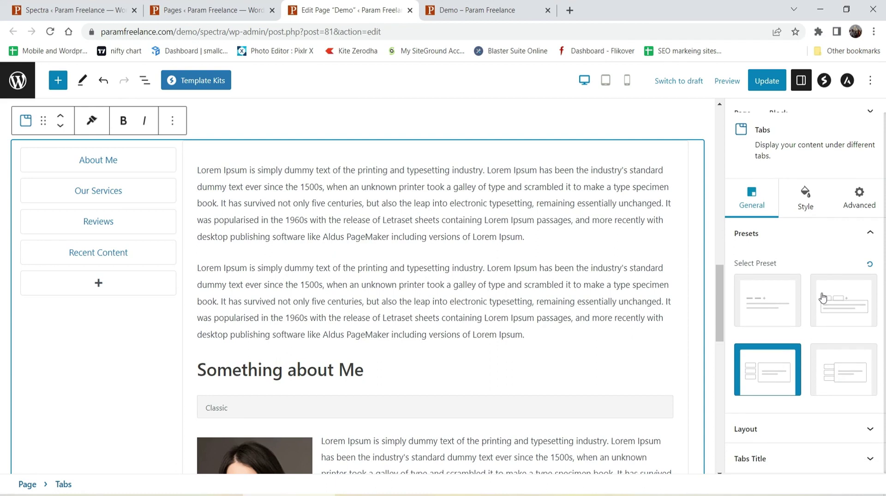
click(811, 432)
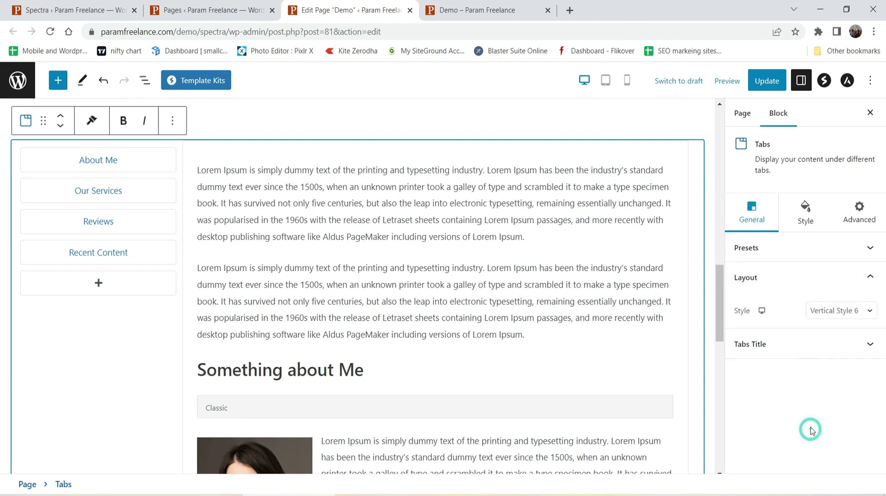
click(800, 357)
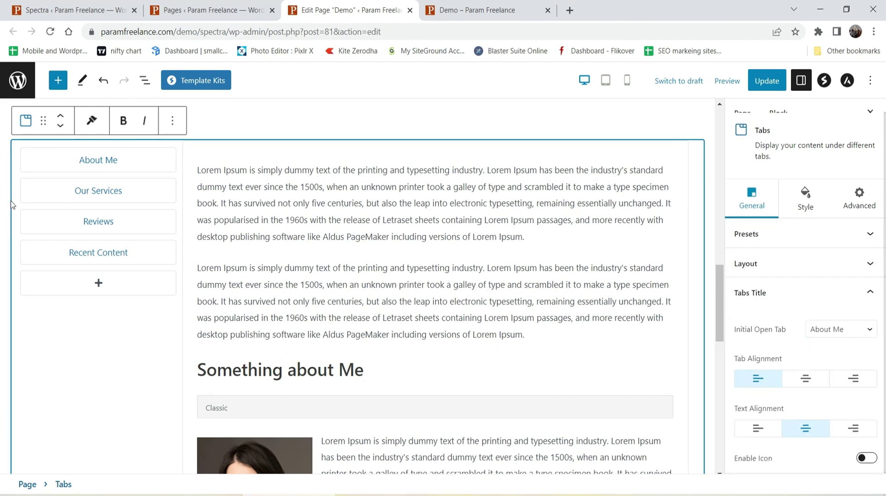
click(814, 385)
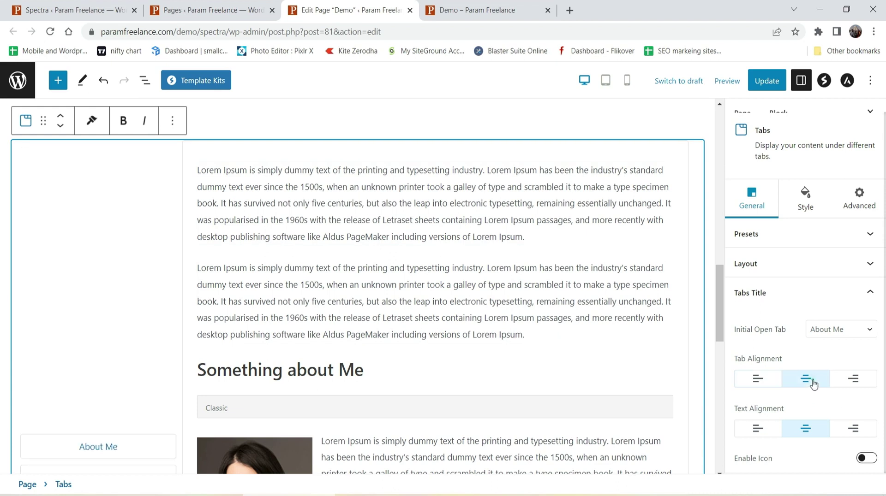
scroll(352, 317, down, 5)
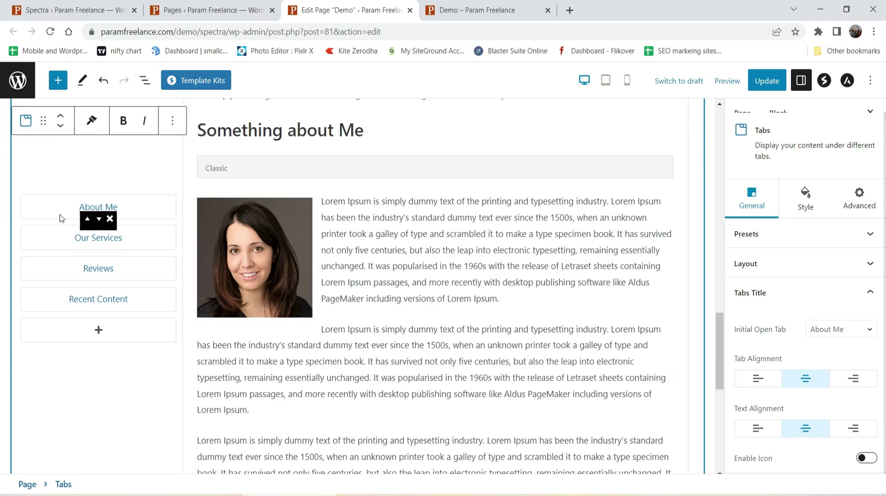
click(758, 379)
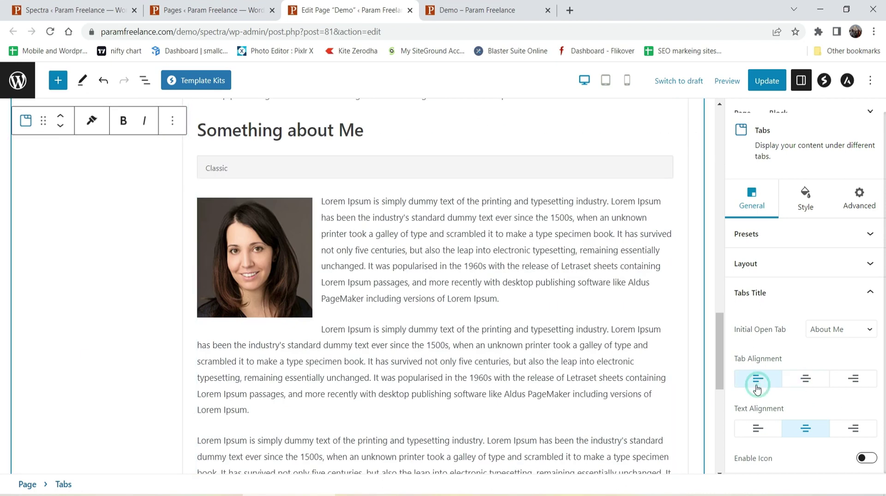
scroll(234, 239, up, 3)
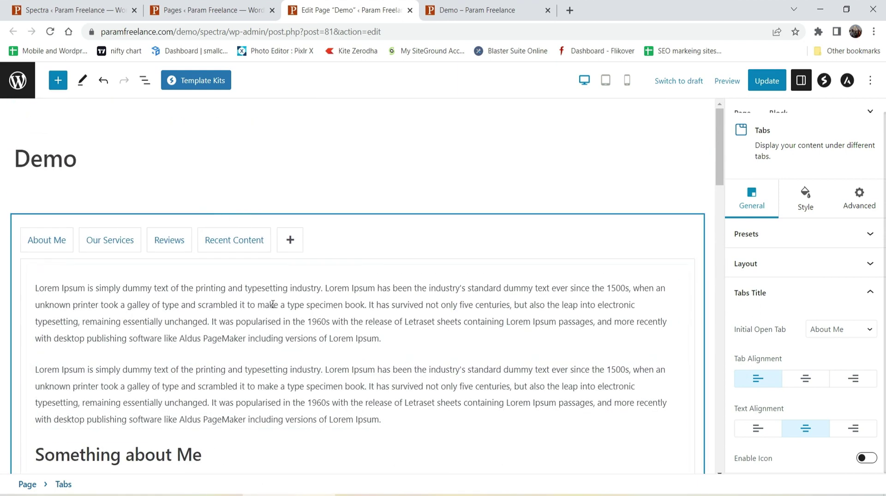
Step: Set the top Tabs block's tab titles to left alignment as well
click(421, 246)
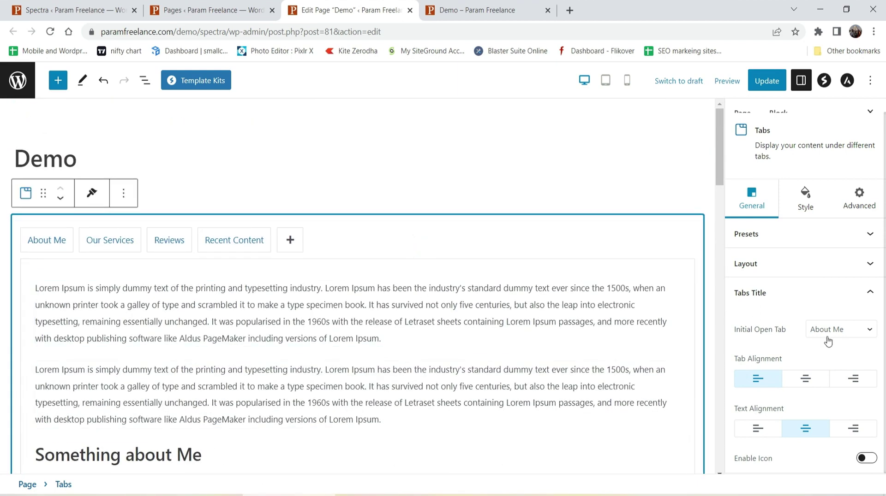
click(805, 380)
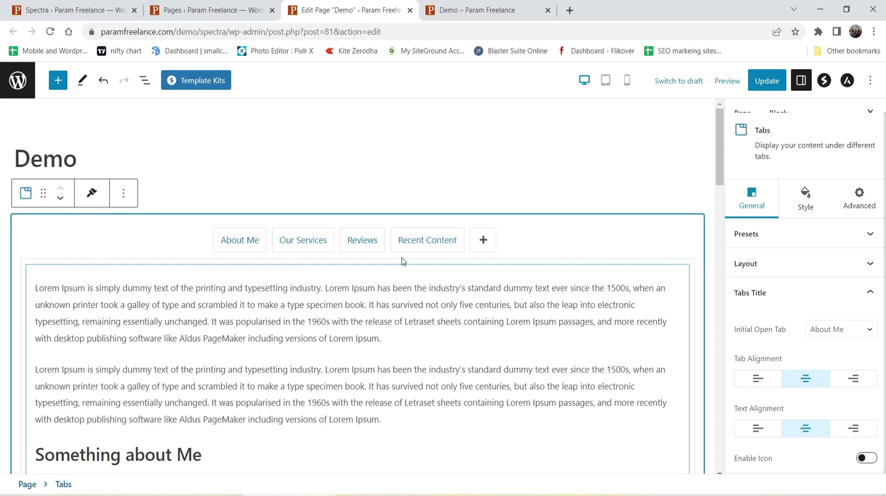
click(853, 379)
click(758, 379)
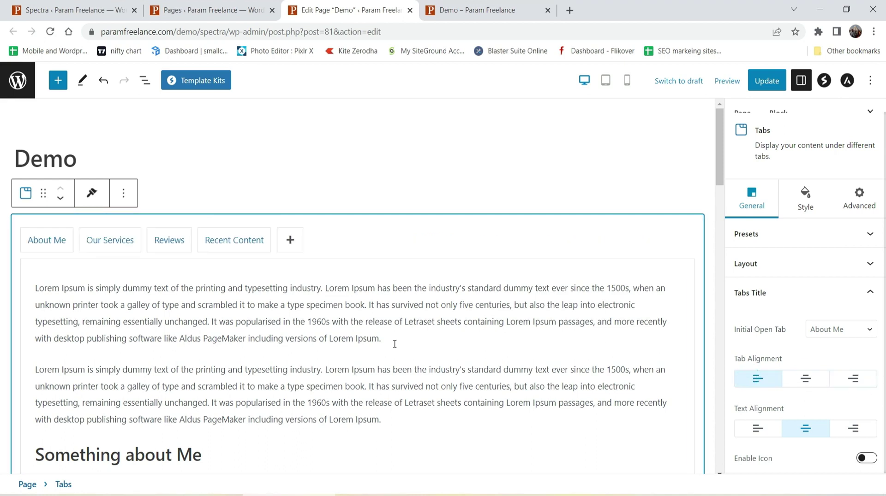
scroll(479, 350, down, 2)
click(276, 175)
click(420, 143)
Step: Give the tab buttons a dark green background
click(803, 201)
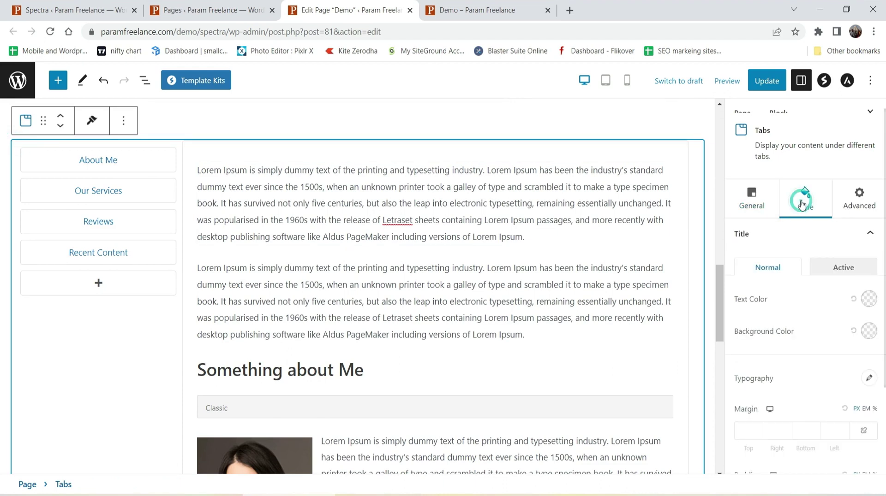
mouse_move(108, 160)
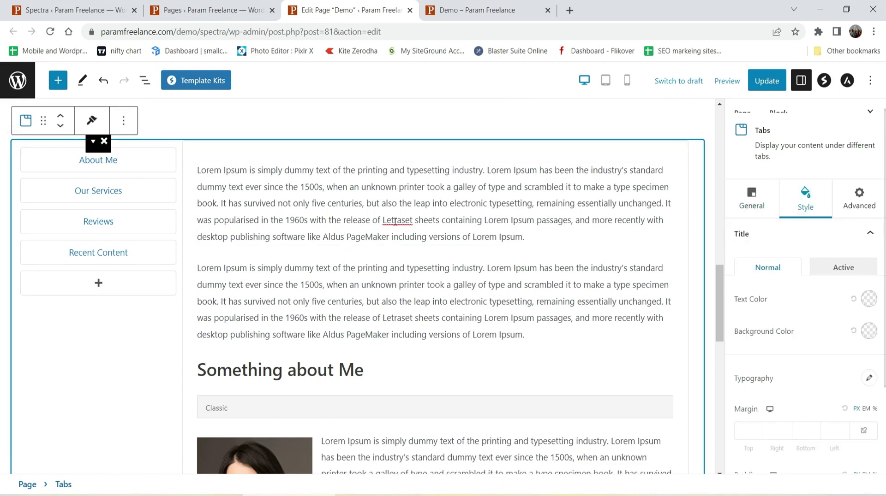
click(869, 334)
click(831, 105)
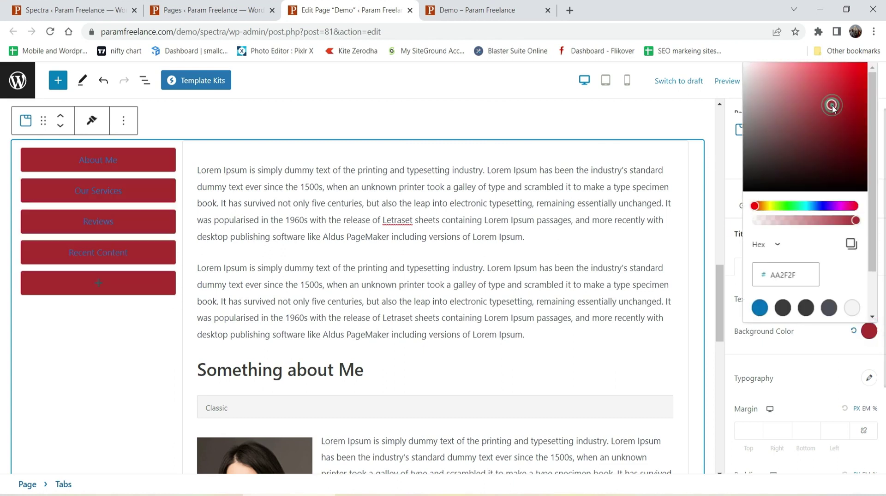
click(788, 205)
drag(831, 105, 846, 134)
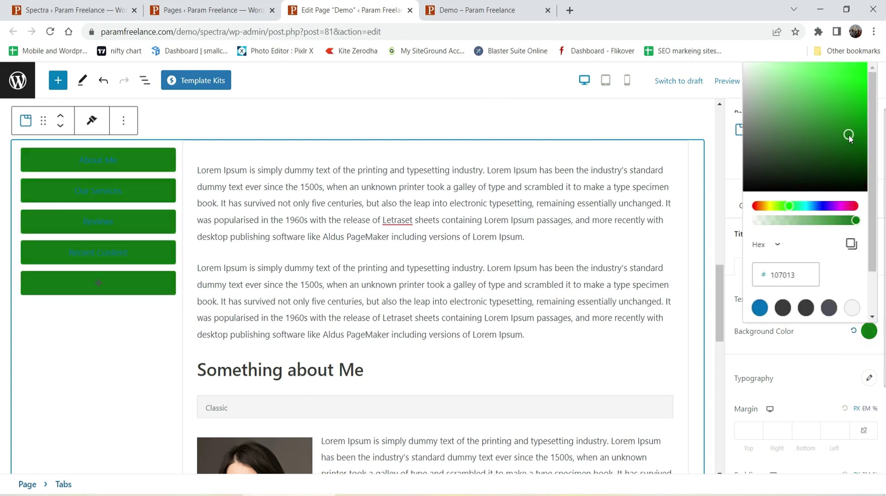
click(869, 331)
Step: Make the tab labels near-white with font size 20 and weight 500
click(868, 302)
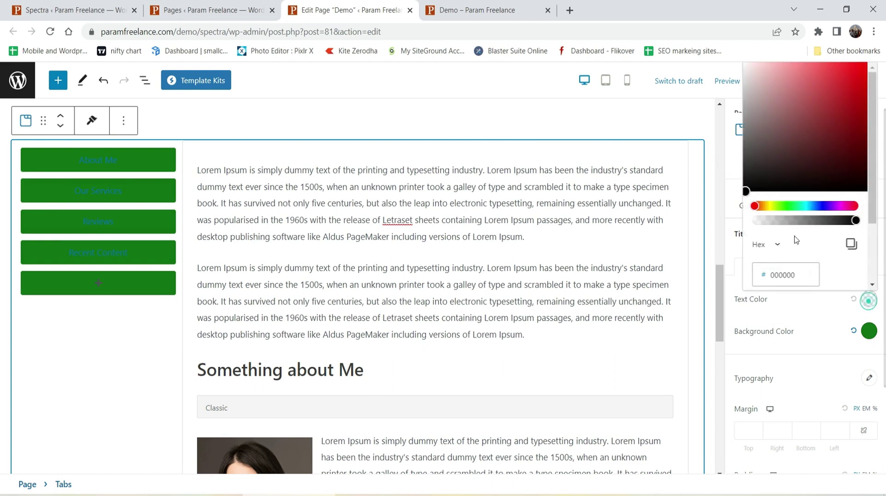
click(750, 71)
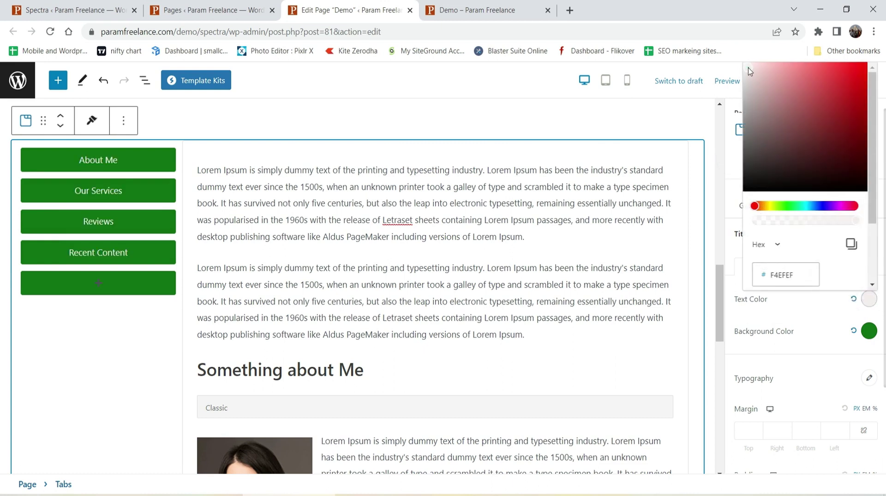
drag(747, 68, 742, 64)
click(730, 256)
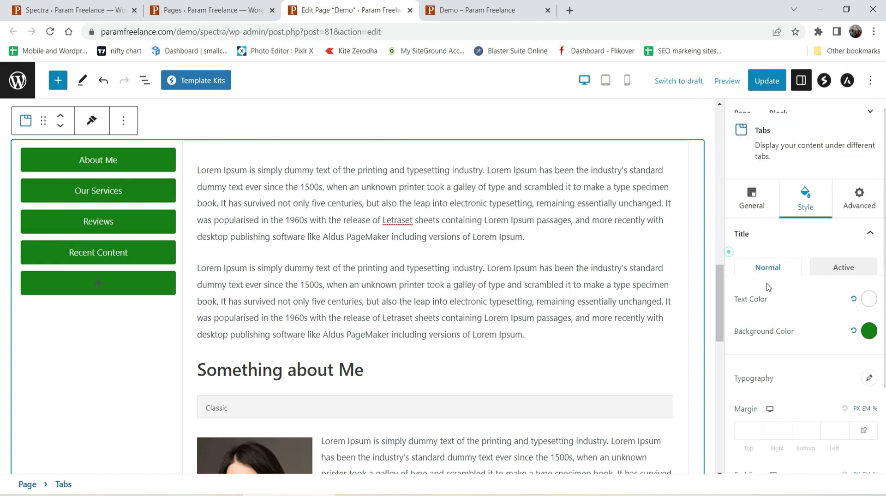
scroll(852, 323, down, 3)
click(869, 262)
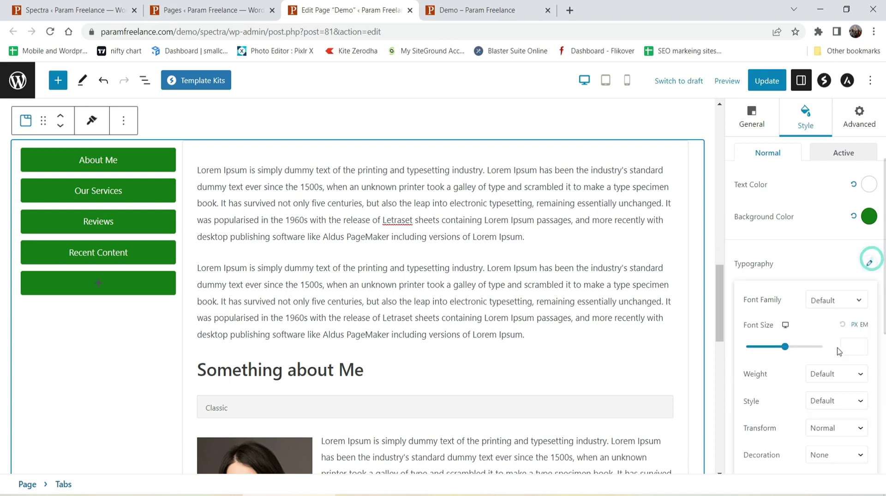
text(20)
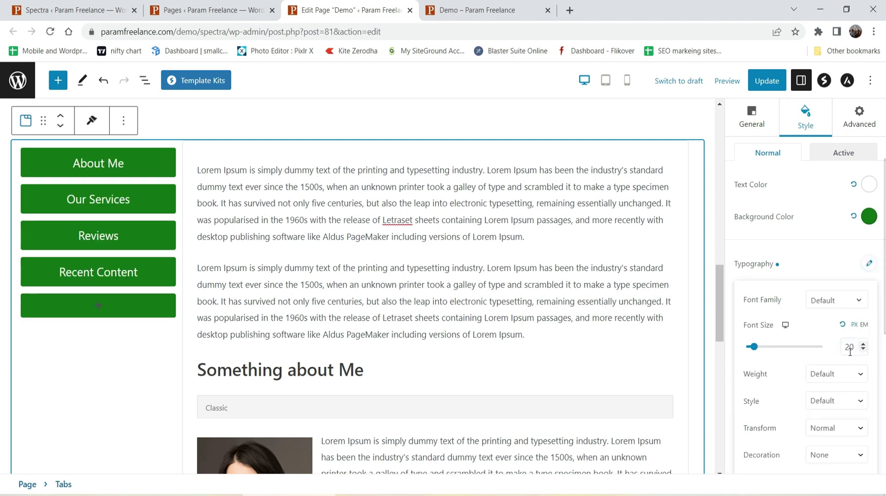
scroll(851, 323, down, 5)
click(836, 193)
click(851, 263)
Step: Set the tab body background to light grey F7F7F7
scroll(850, 277, down, 3)
click(780, 429)
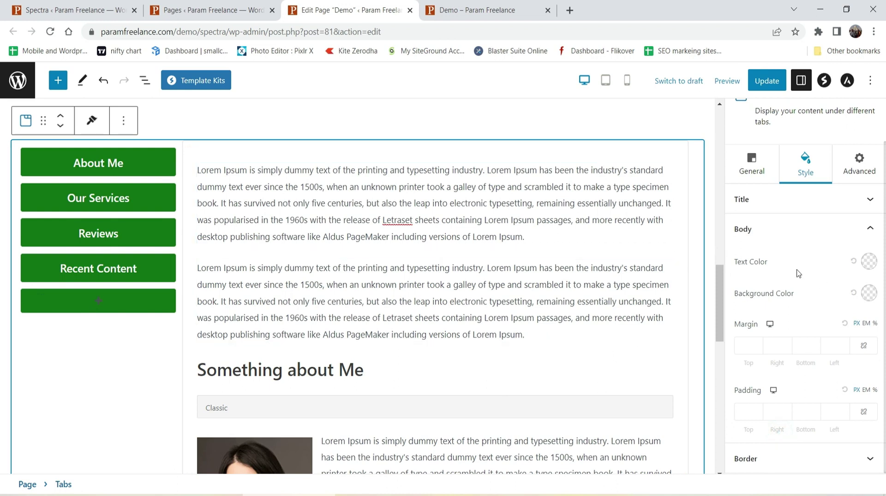
click(869, 295)
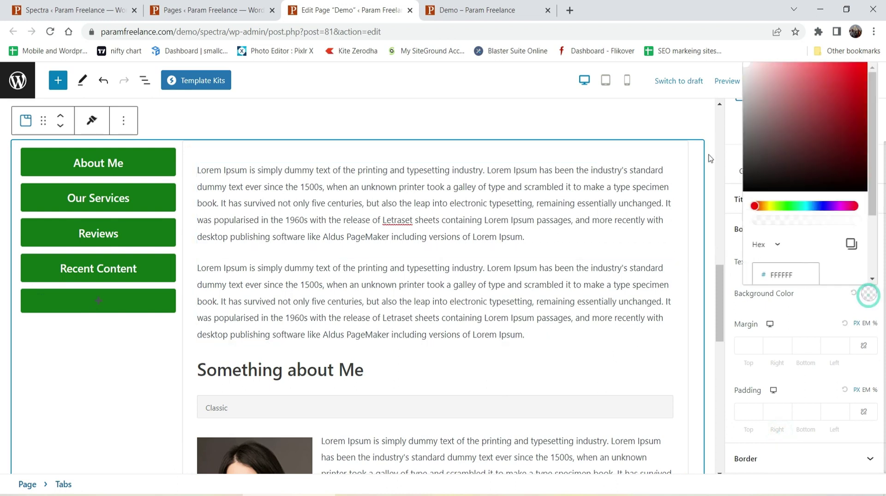
click(747, 69)
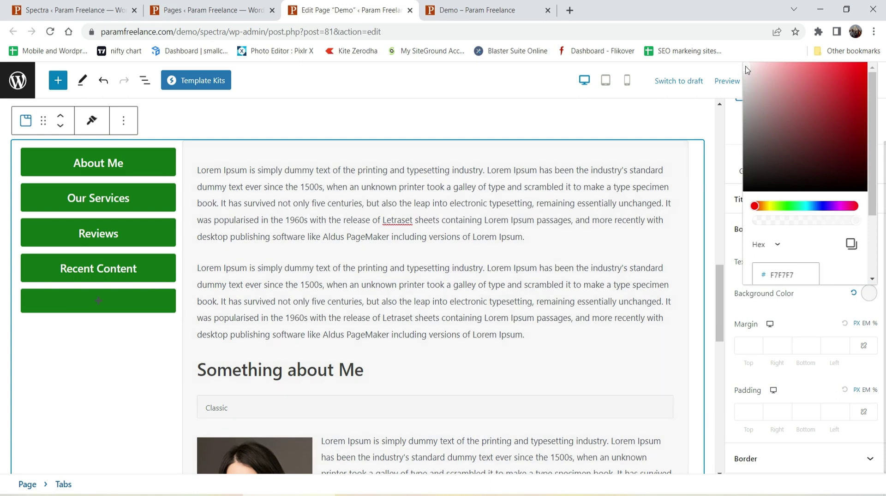
click(735, 249)
click(735, 266)
click(735, 249)
Step: Give the tab body a black border and update the page
click(798, 458)
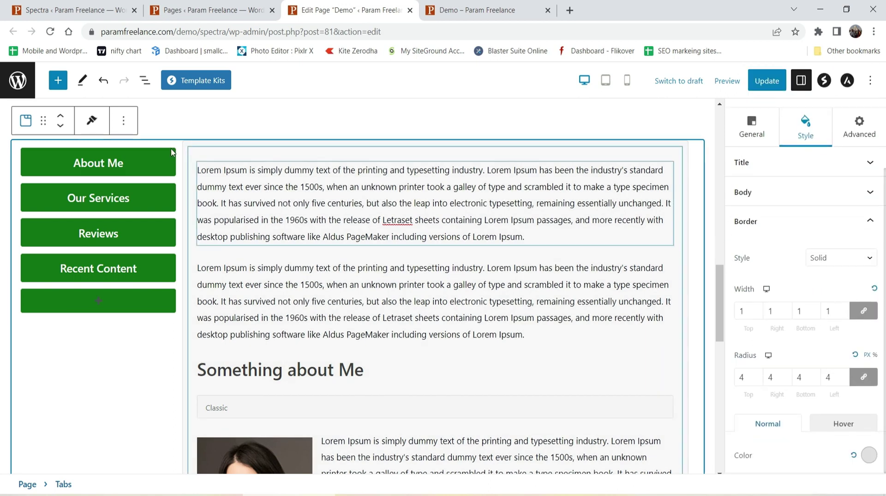
click(868, 456)
click(818, 376)
click(767, 80)
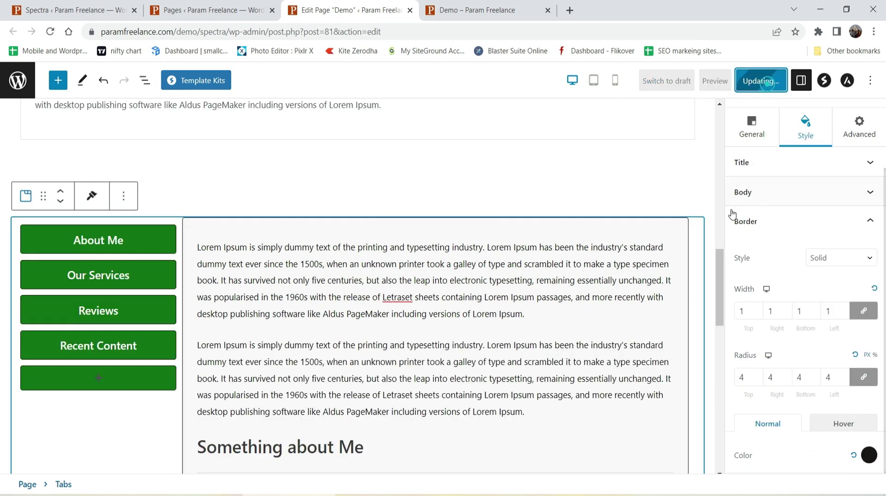
click(475, 11)
click(57, 27)
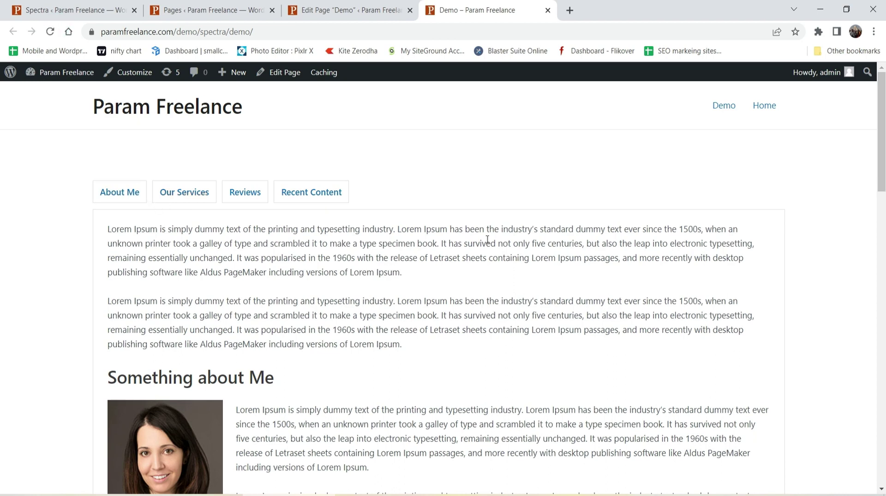
scroll(436, 253, down, 12)
scroll(438, 251, up, 10)
click(323, 14)
scroll(464, 228, down, 6)
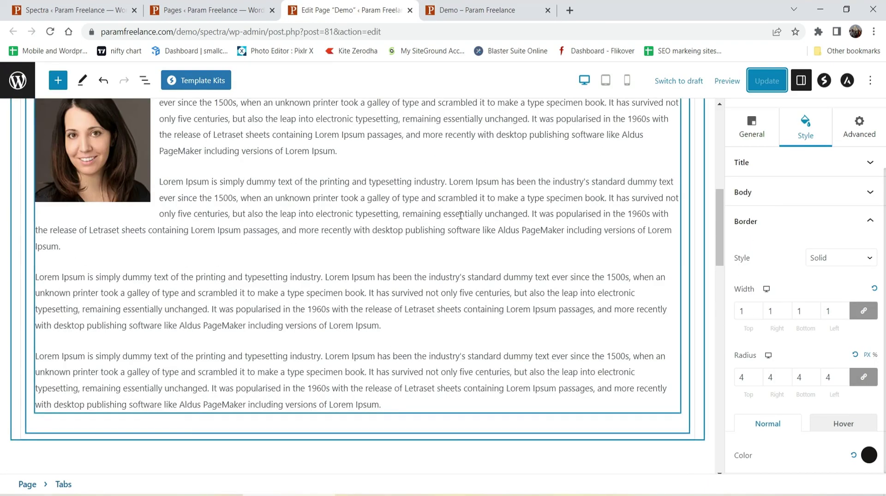
scroll(460, 216, up, 8)
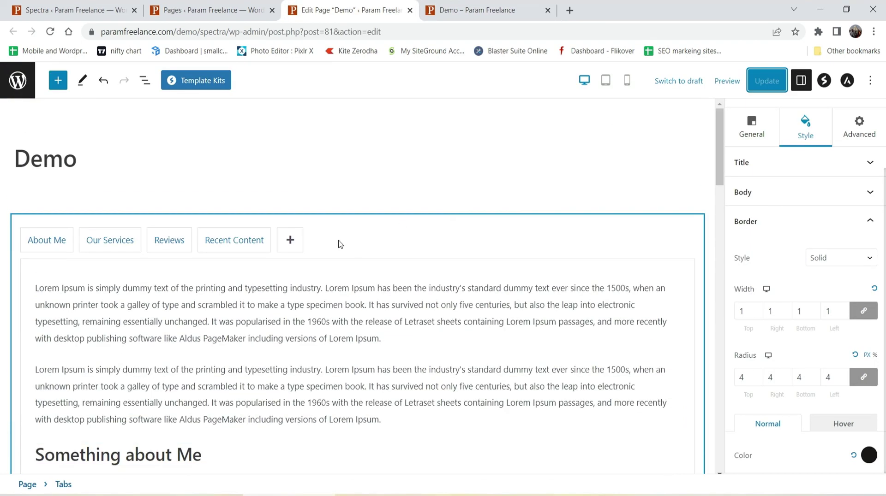
Step: Copy the top Tabs block and paste it at the end of the page
click(340, 242)
click(123, 193)
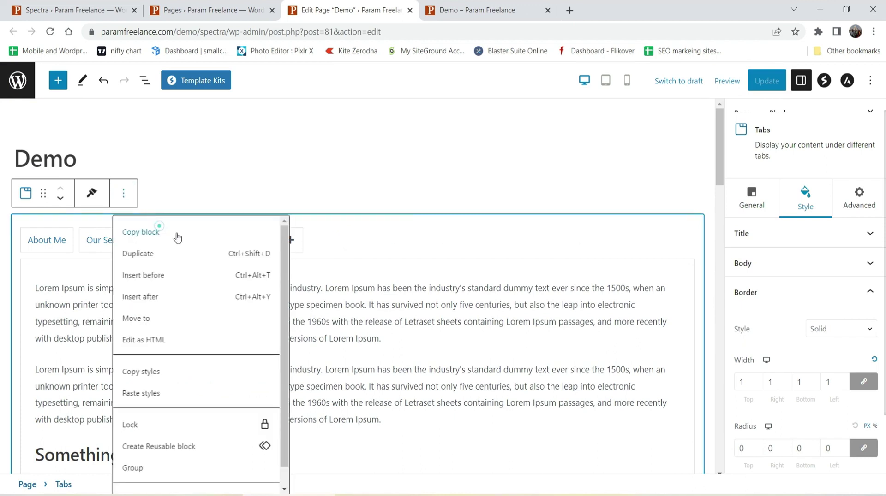
click(158, 231)
click(492, 332)
key(Return)
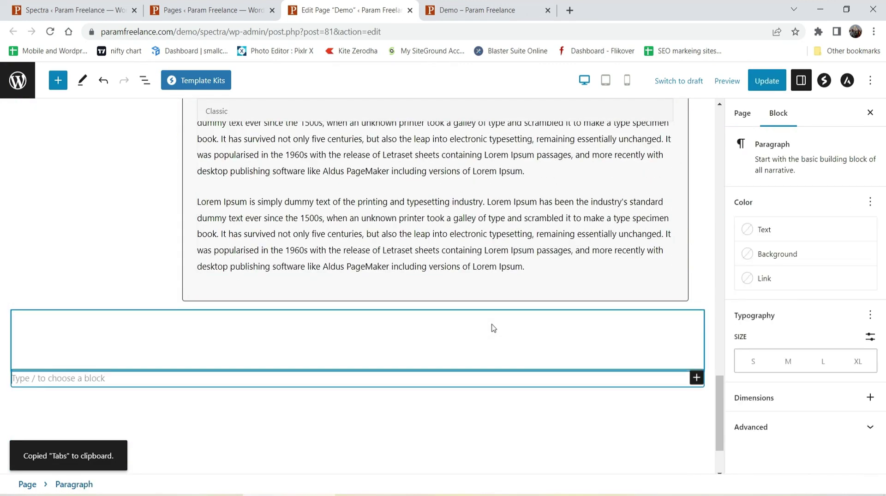
key(ctrl+v)
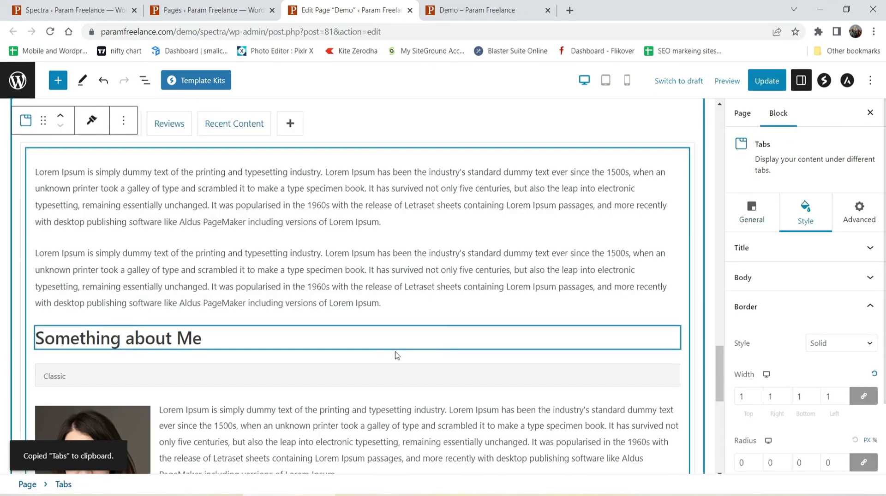
scroll(684, 299, down, 3)
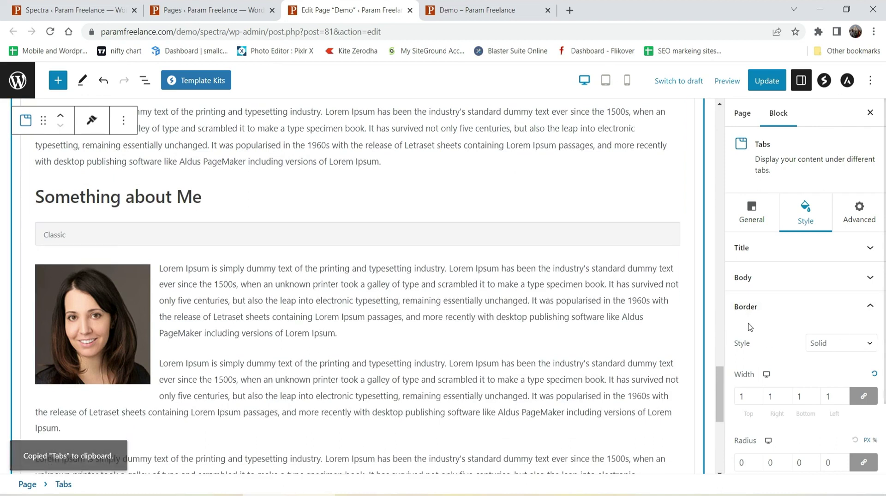
click(751, 222)
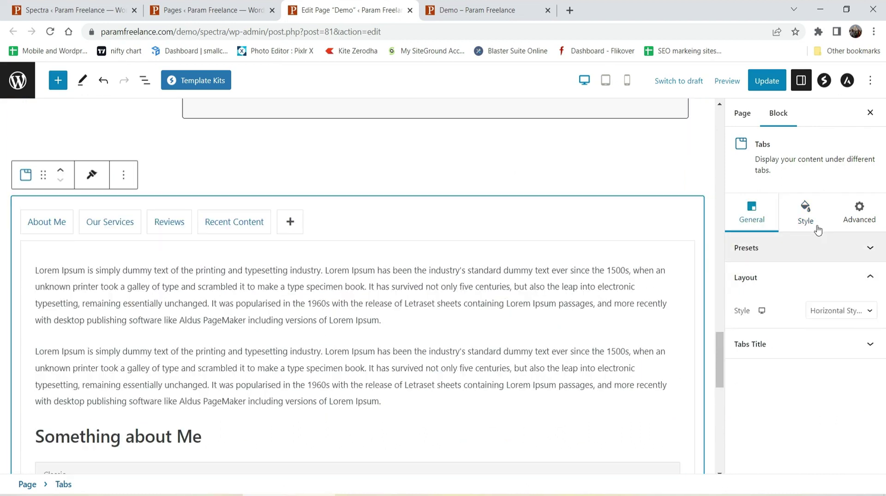
Step: Centre the copied block's tab buttons and title text, and enable tab icons
click(782, 345)
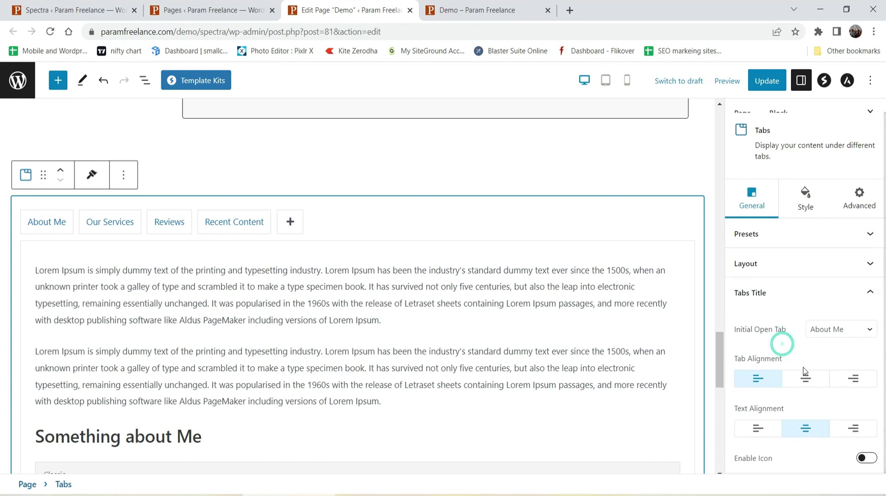
click(805, 378)
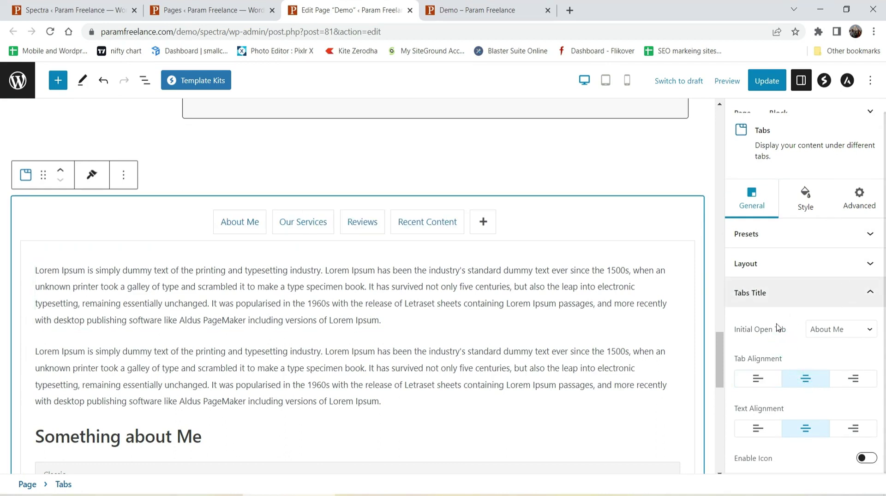
click(757, 434)
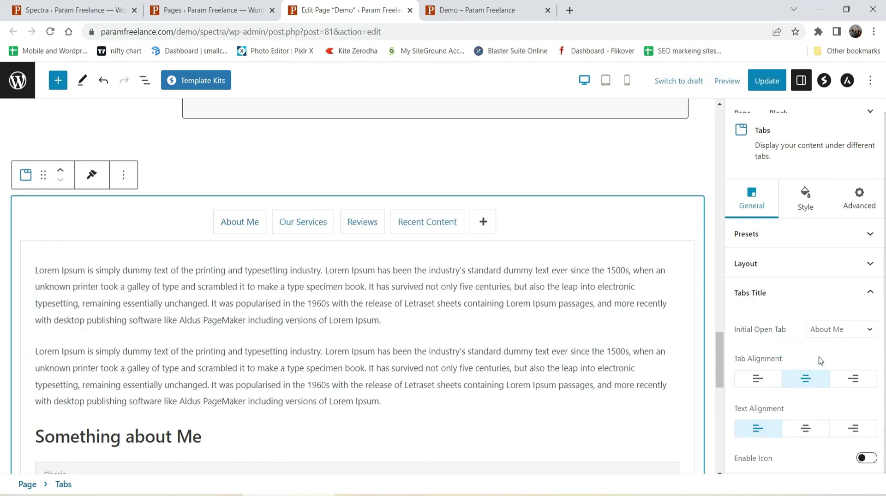
click(805, 431)
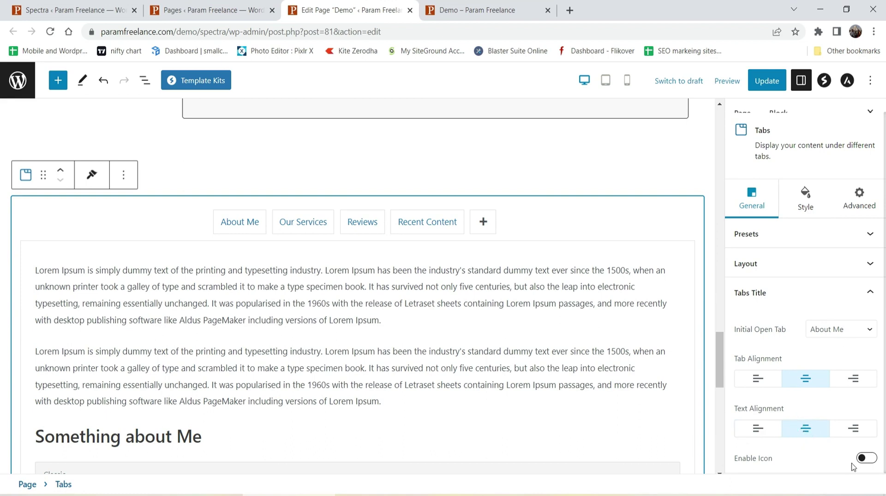
click(866, 459)
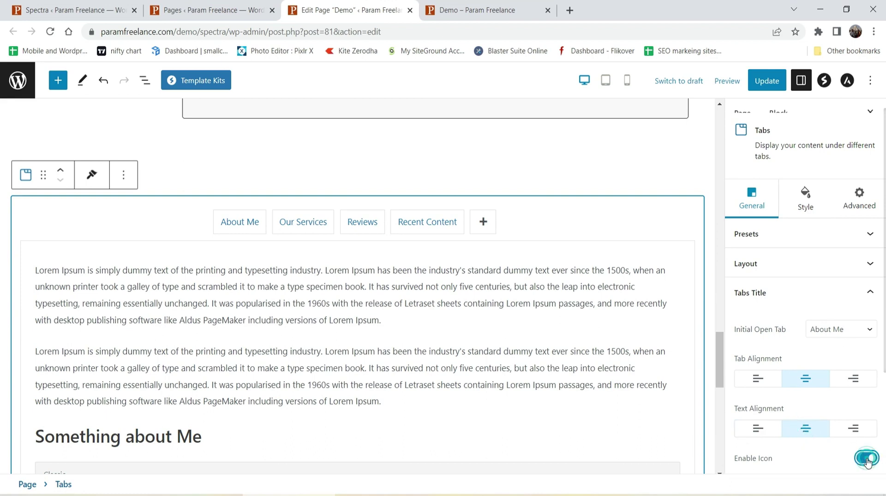
scroll(828, 379, down, 3)
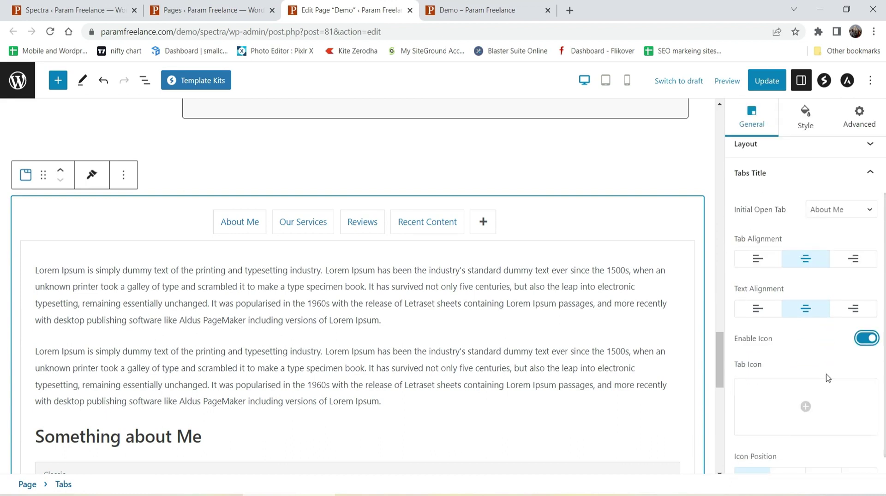
click(796, 401)
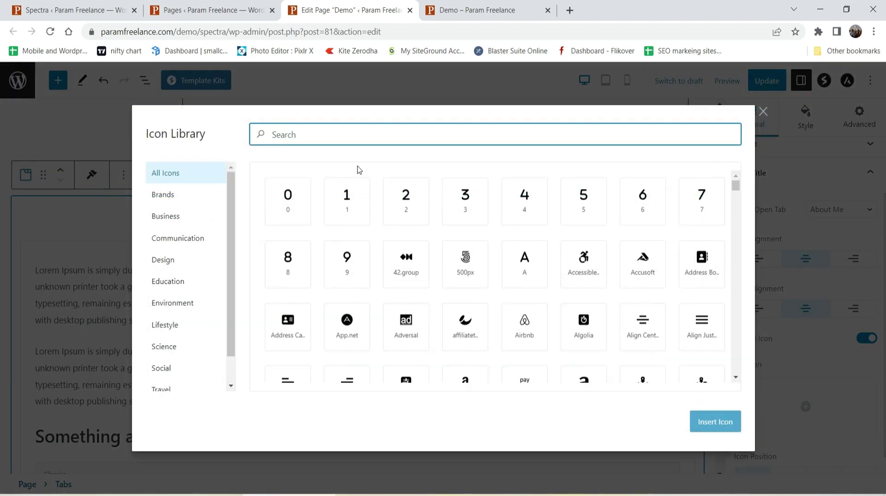
Step: Search 'use' in the Icon Library and insert the Circle User icon
text(use)
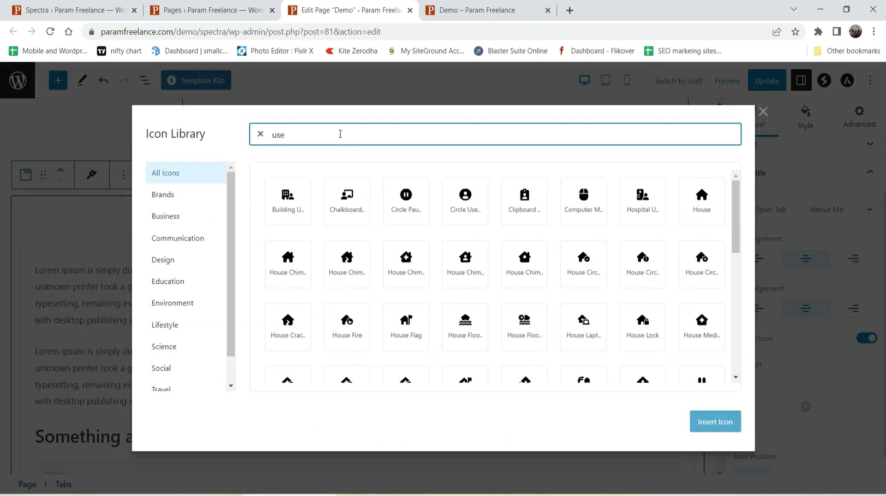
click(459, 199)
click(867, 461)
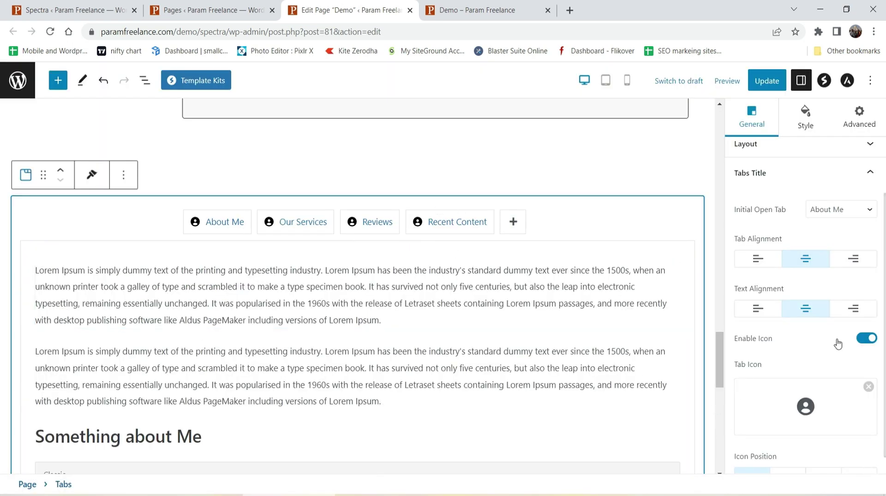
click(805, 117)
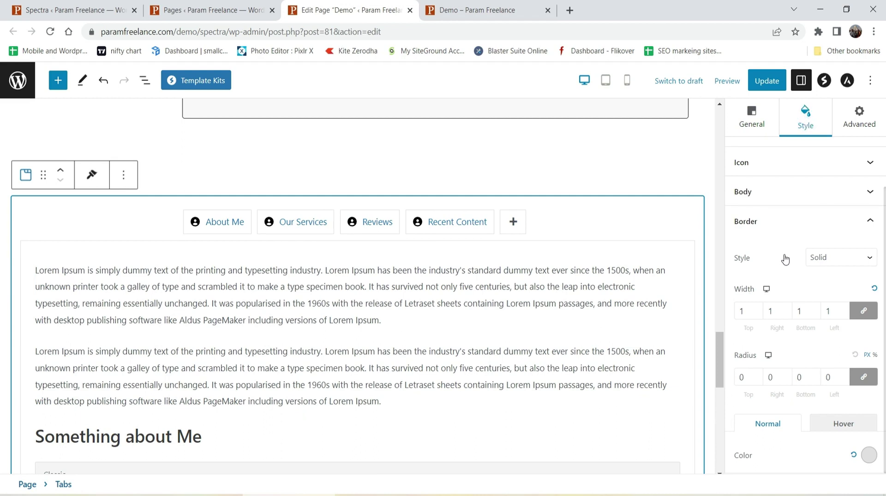
Step: Give the tab title buttons a light blue 5BAAF5 background
click(784, 217)
click(853, 236)
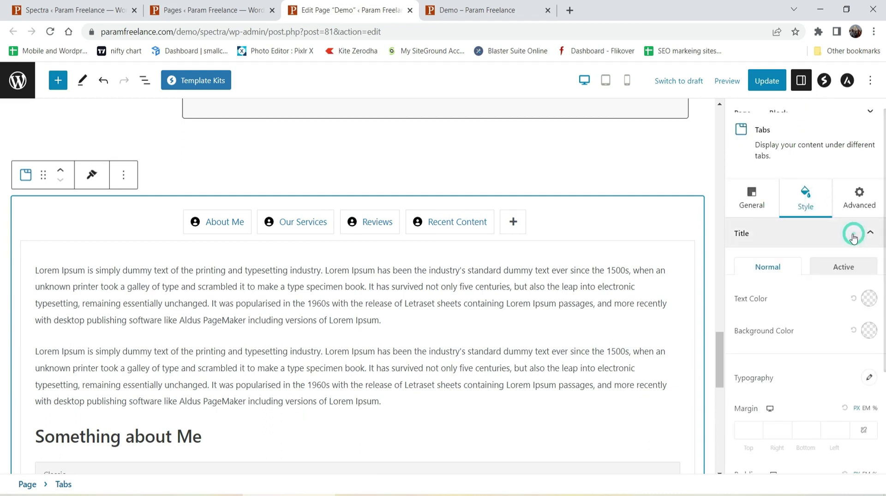
click(870, 333)
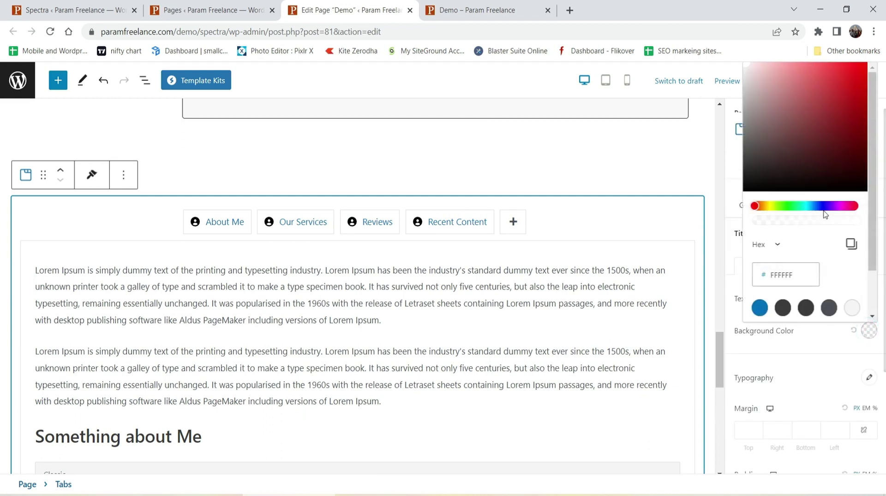
click(813, 206)
drag(816, 83, 821, 68)
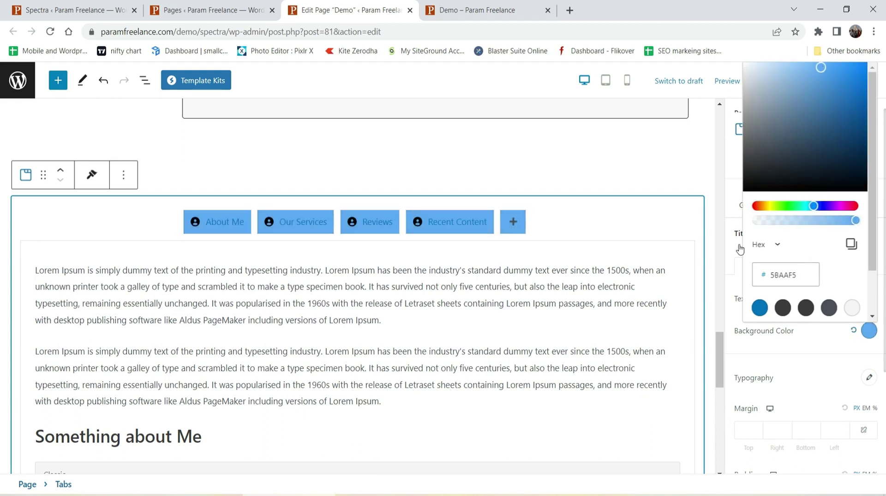
click(867, 299)
Step: Set the tab title label text colour to black
click(868, 299)
click(757, 185)
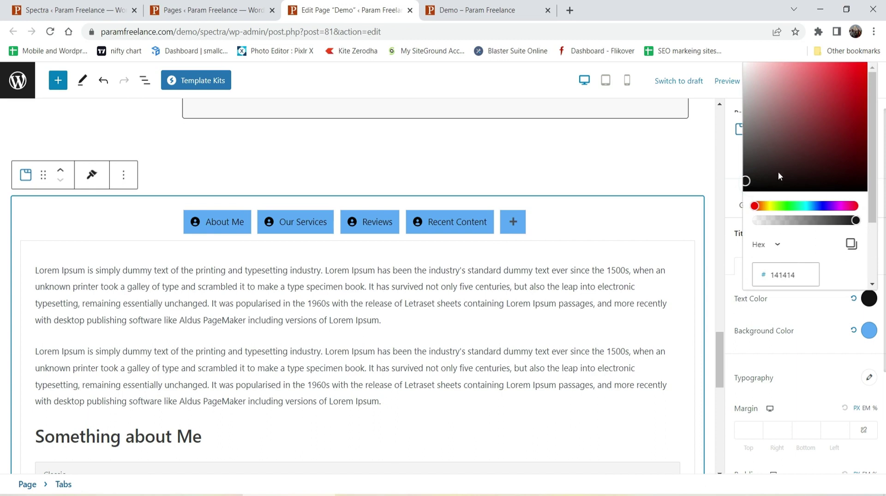
click(752, 68)
click(752, 188)
Step: Set the tab title font size to about 23 px in Typography
click(869, 377)
click(847, 460)
text(23)
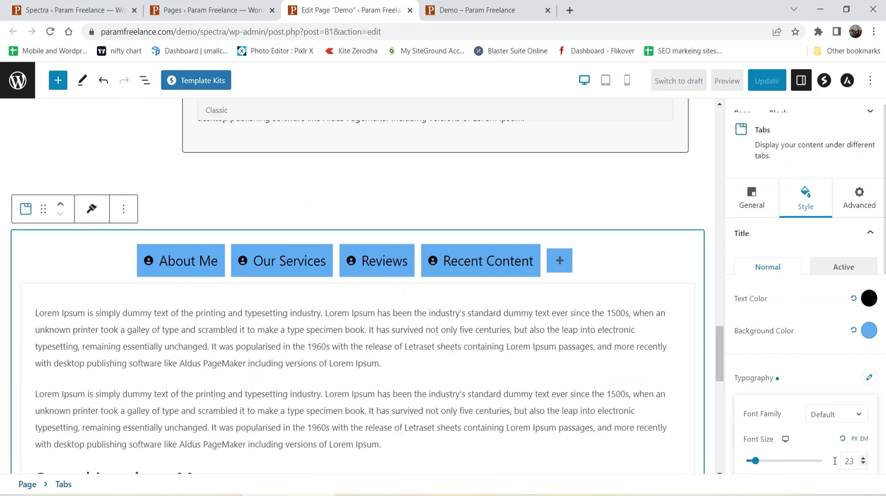
click(863, 465)
click(863, 465)
click(863, 465)
scroll(825, 351, down, 6)
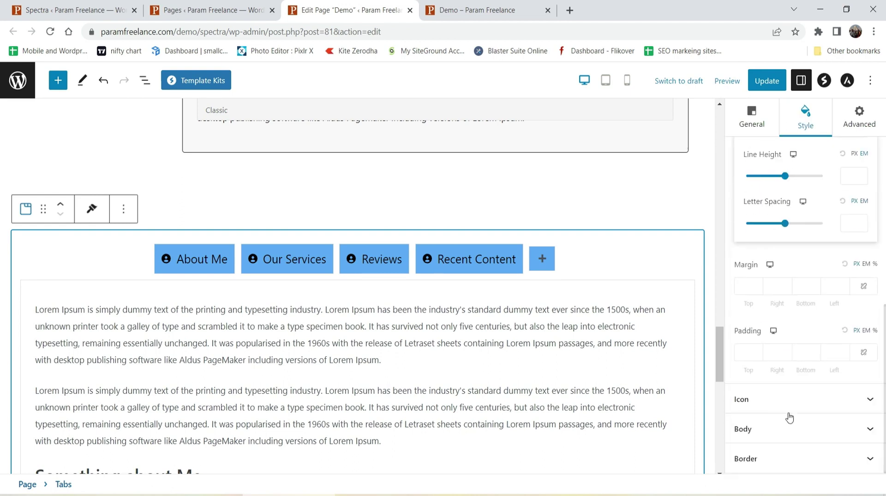
Step: Set the tab buttons' circle-user icon colour to the white preset (FFFFFF)
click(789, 398)
click(866, 361)
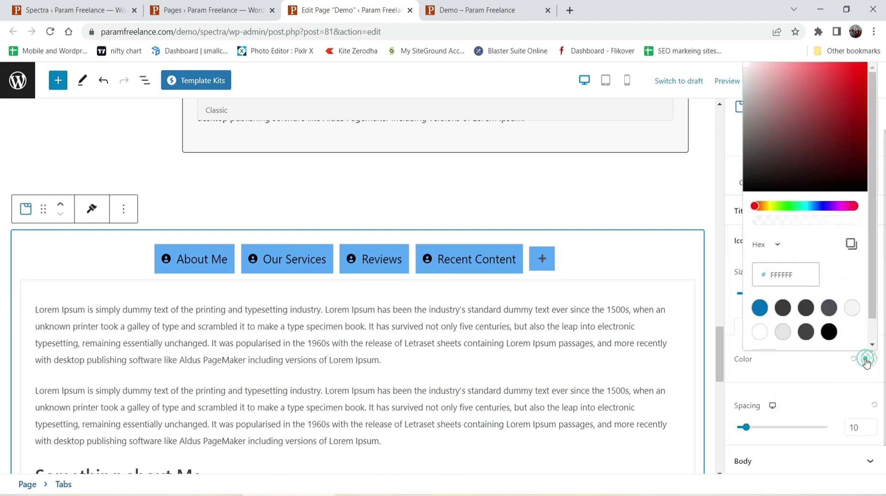
click(759, 331)
click(722, 356)
click(811, 427)
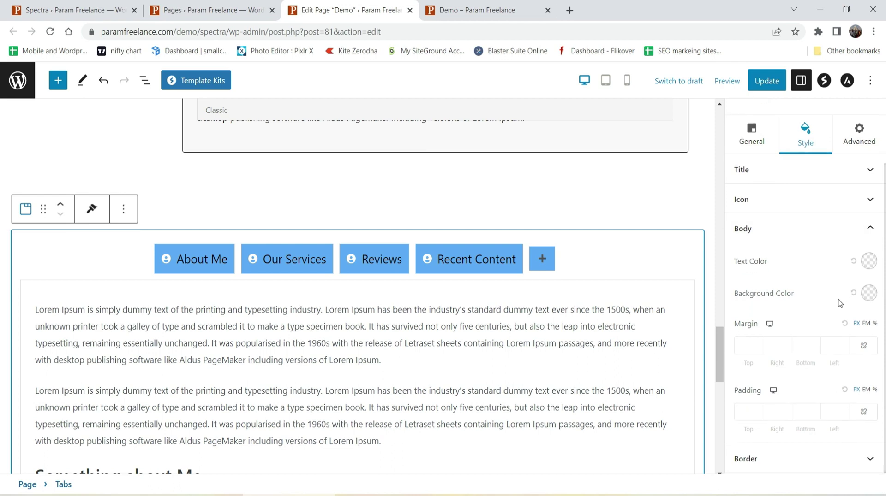
Step: Set the tab body background colour to dark navy 1A2040
click(867, 295)
click(803, 166)
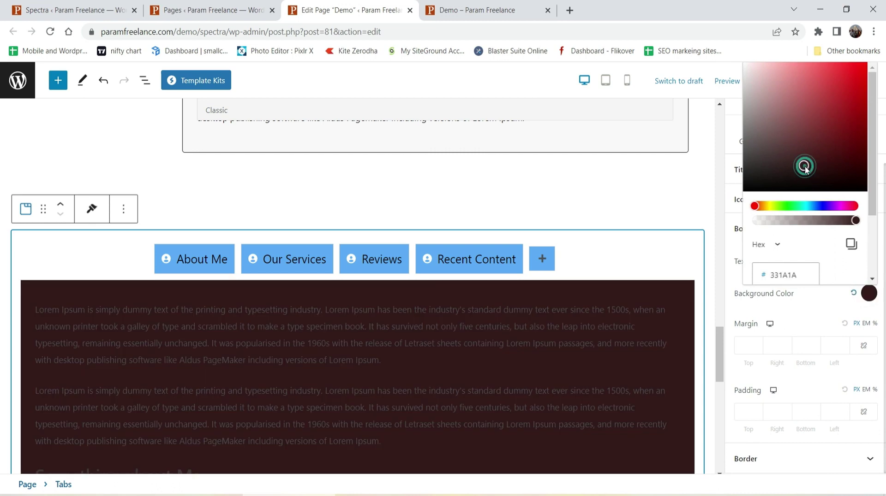
drag(805, 167, 829, 147)
click(820, 207)
click(782, 306)
Step: Set the tab body text colour to near-white F7F3F3
click(869, 260)
click(748, 277)
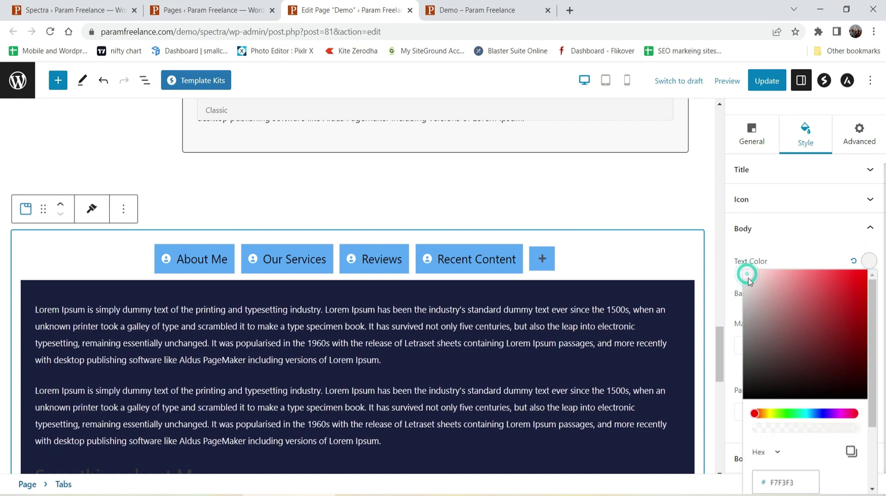
click(602, 354)
scroll(462, 323, down, 9)
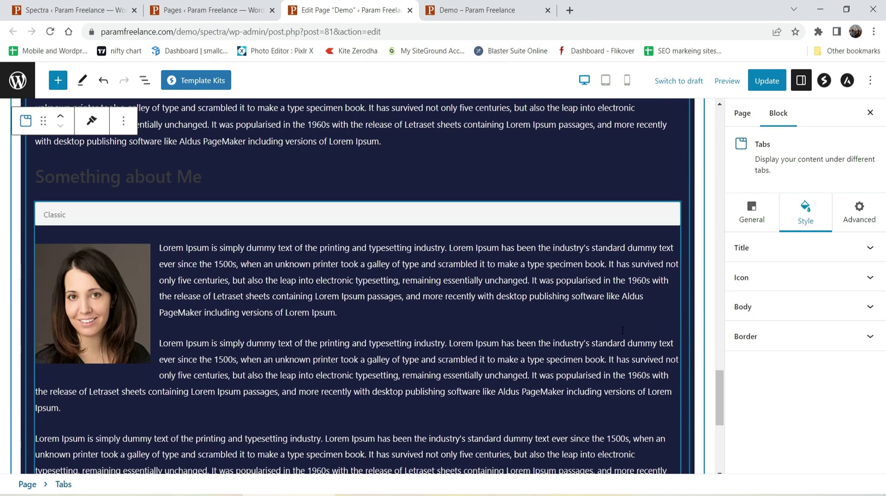
scroll(462, 323, up, 5)
Step: Make the 'Something about Me' heading white, update the page, and view the live Demo tab
click(134, 236)
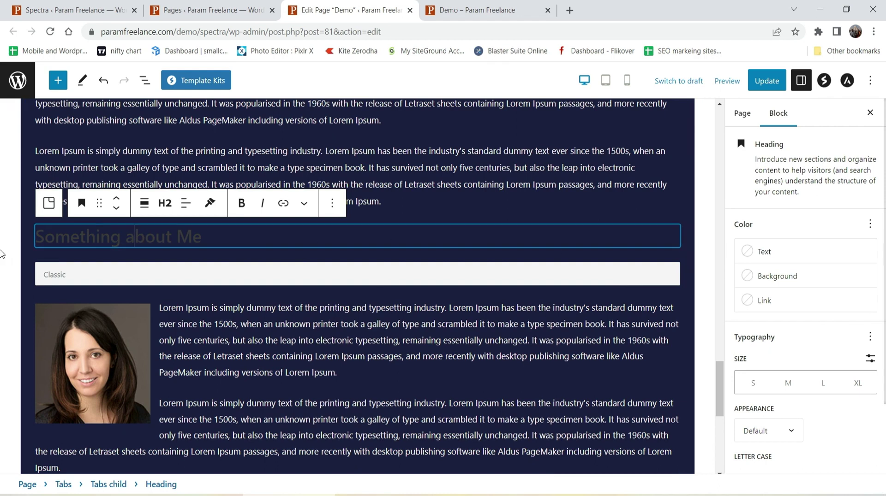
click(780, 252)
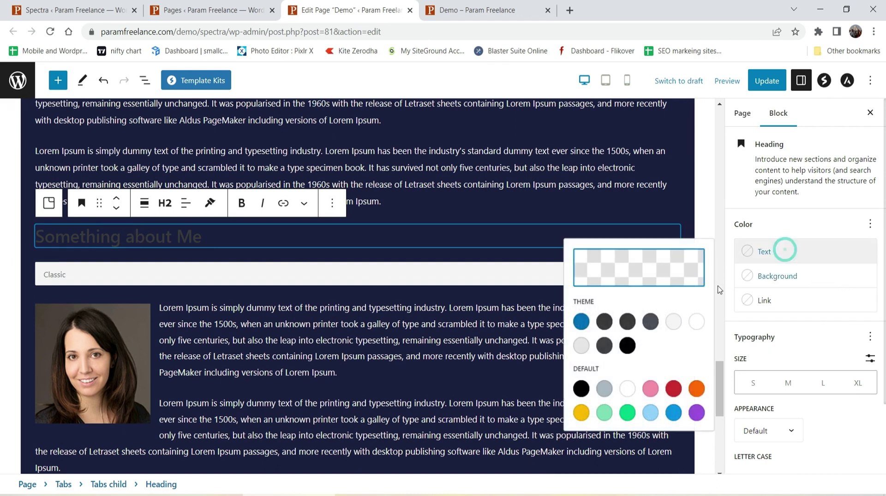
click(697, 322)
click(767, 80)
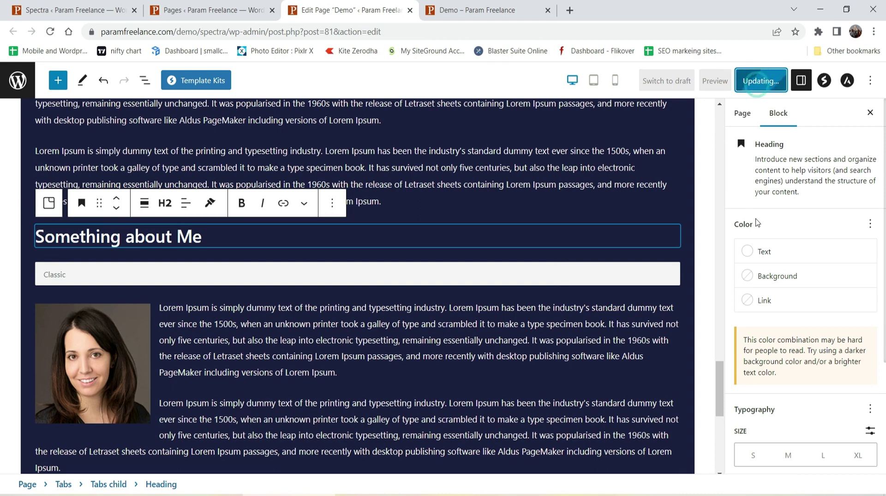
click(476, 10)
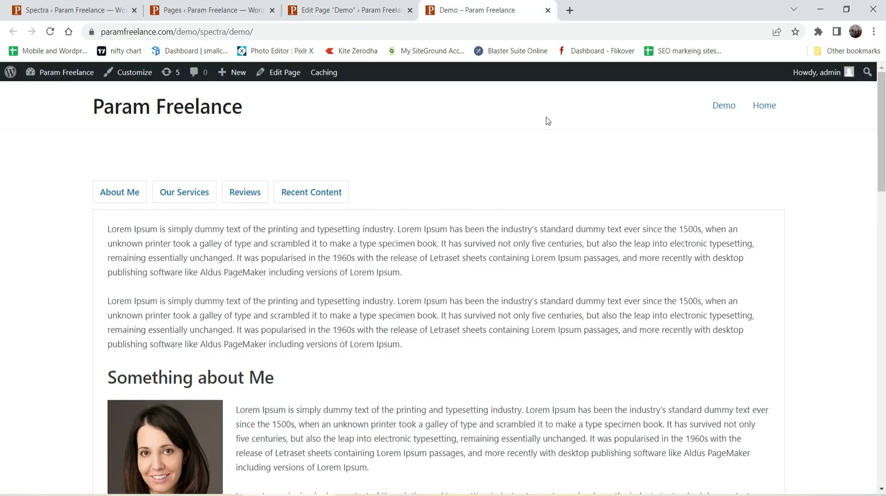
Step: Reload the live page and check the Our Services, Reviews and Recent Content tabs, then return to the editor
click(50, 32)
scroll(583, 230, up, 1)
scroll(686, 269, down, 2)
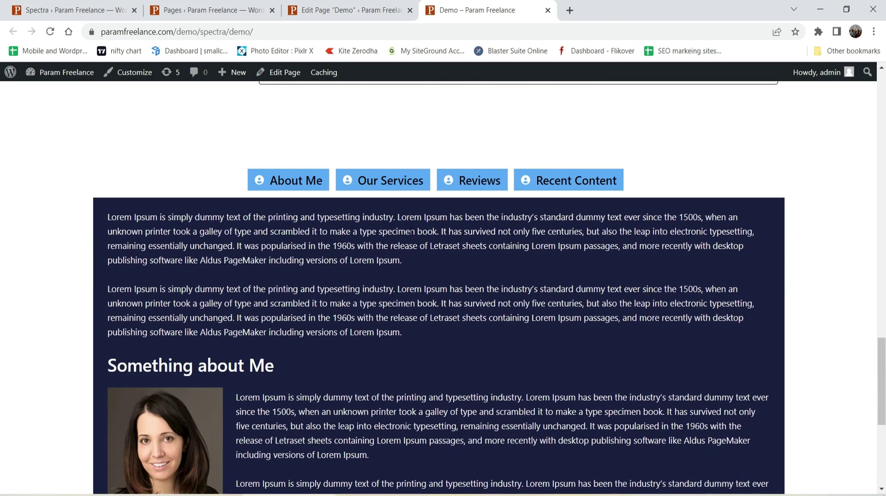
click(378, 187)
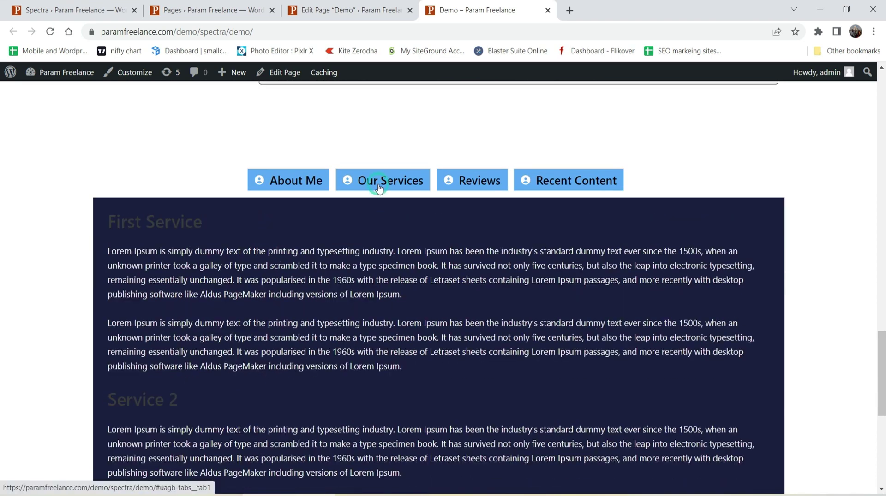
click(480, 183)
scroll(528, 234, down, 2)
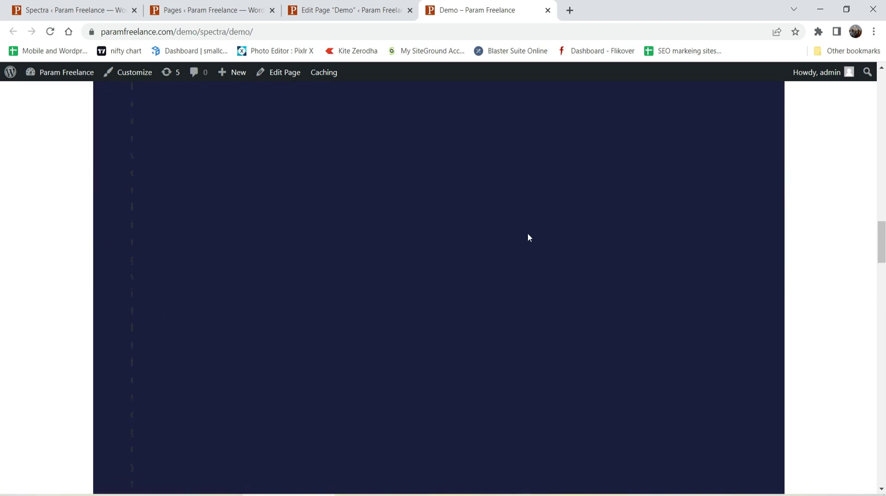
scroll(527, 233, up, 3)
click(560, 247)
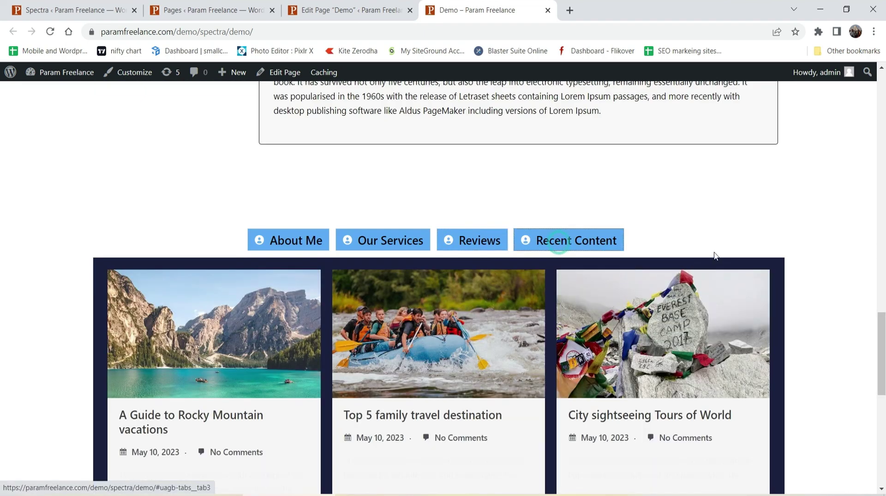
scroll(692, 254, down, 10)
scroll(551, 243, up, 15)
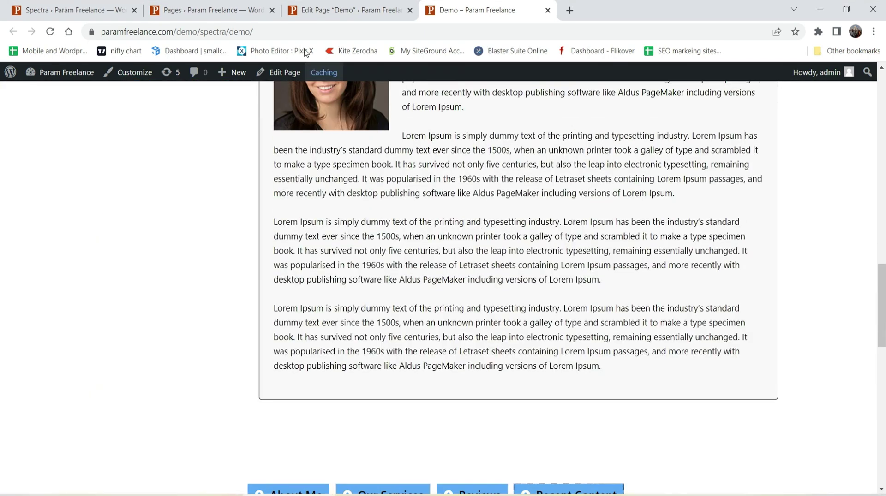
click(342, 12)
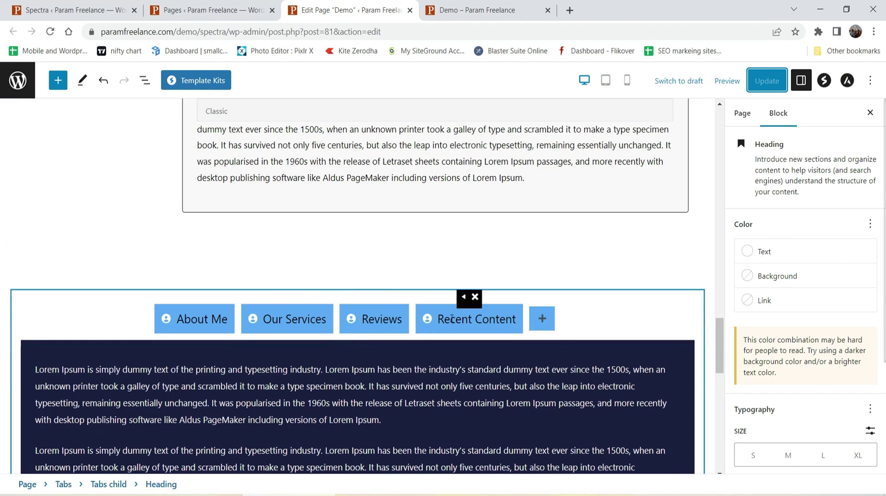
Step: Select the Testimonials block inside the Reviews tab and show its Style settings
click(374, 319)
click(805, 213)
scroll(838, 252, down, 2)
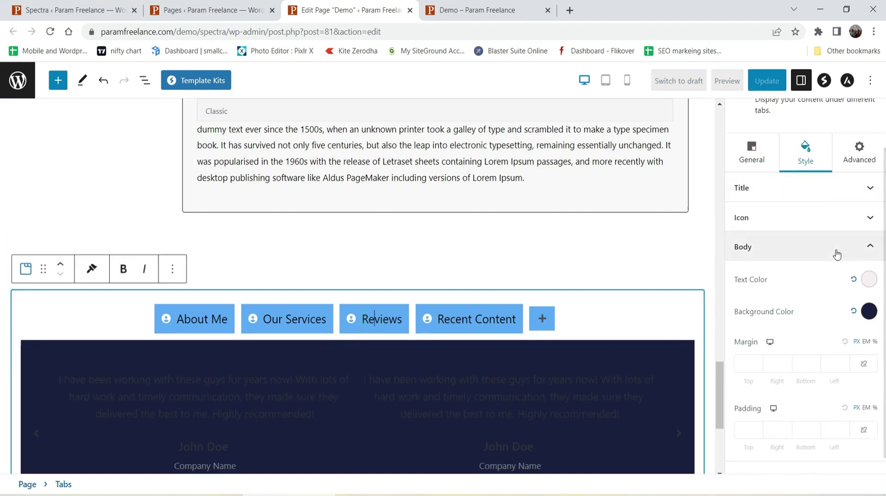
scroll(646, 319, down, 1)
click(603, 334)
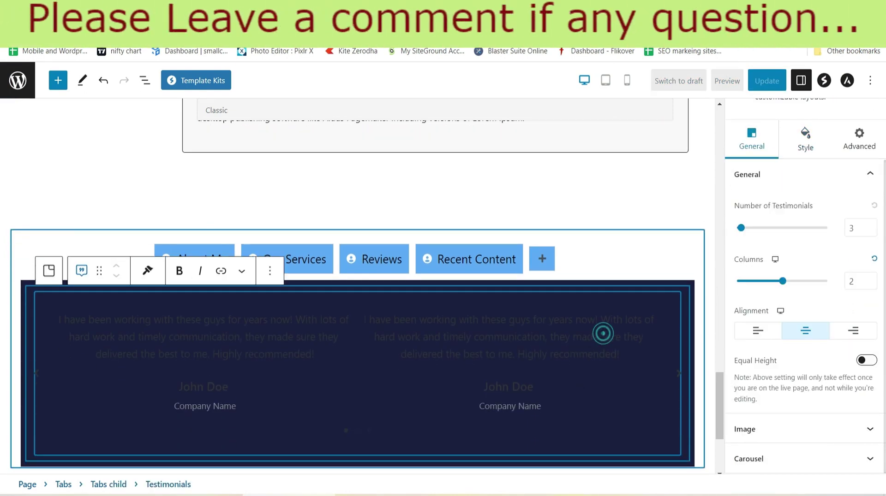
click(804, 148)
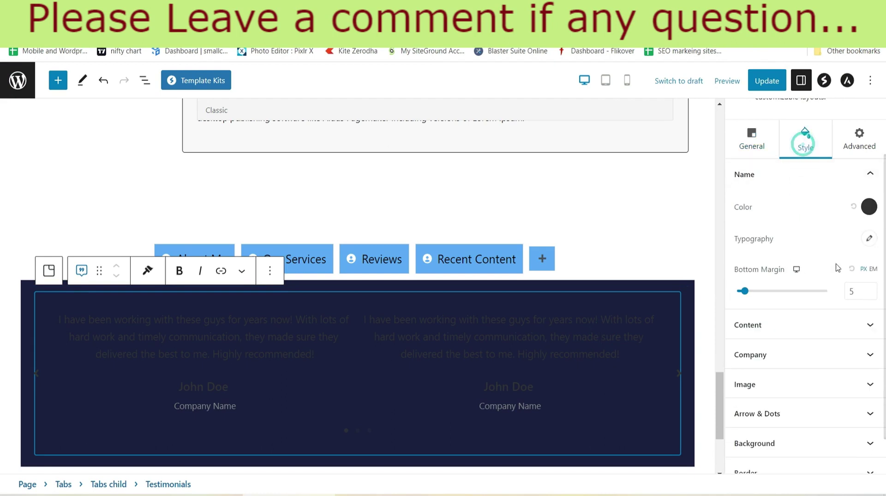
Step: Set the testimonial names to white and the quote text to near-white
click(869, 206)
drag(819, 251, 746, 221)
click(868, 207)
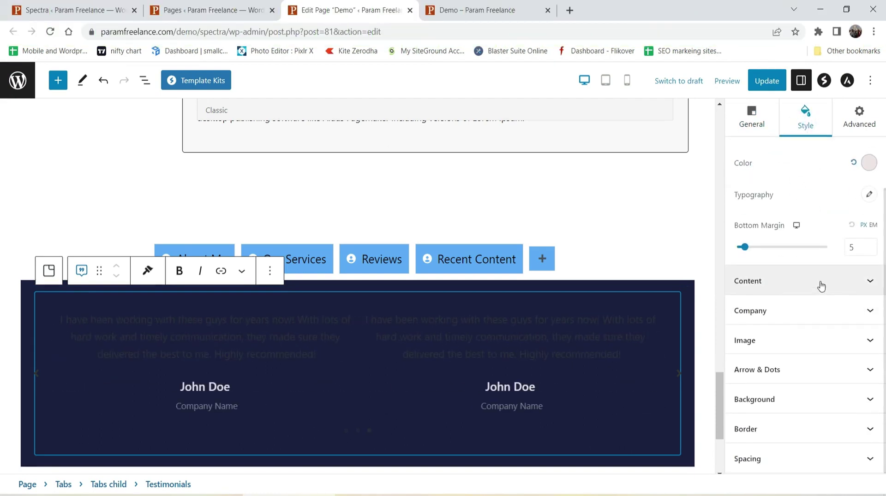
click(870, 204)
click(753, 207)
click(756, 160)
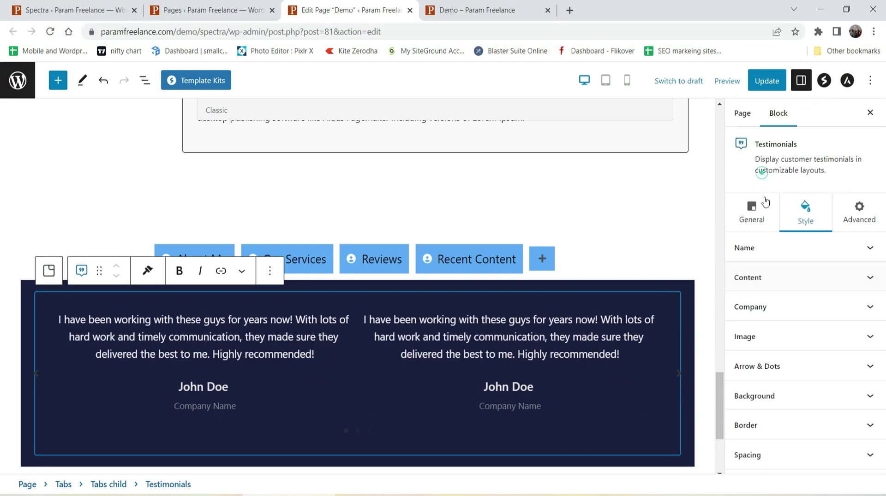